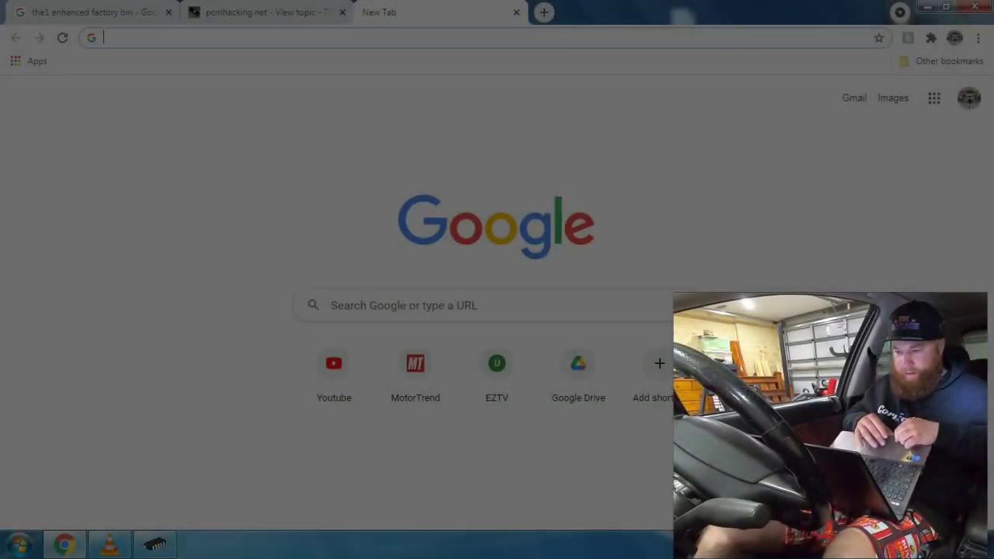
- Search Google for tunerpro
left_click(324, 304)
type("tunerpro")
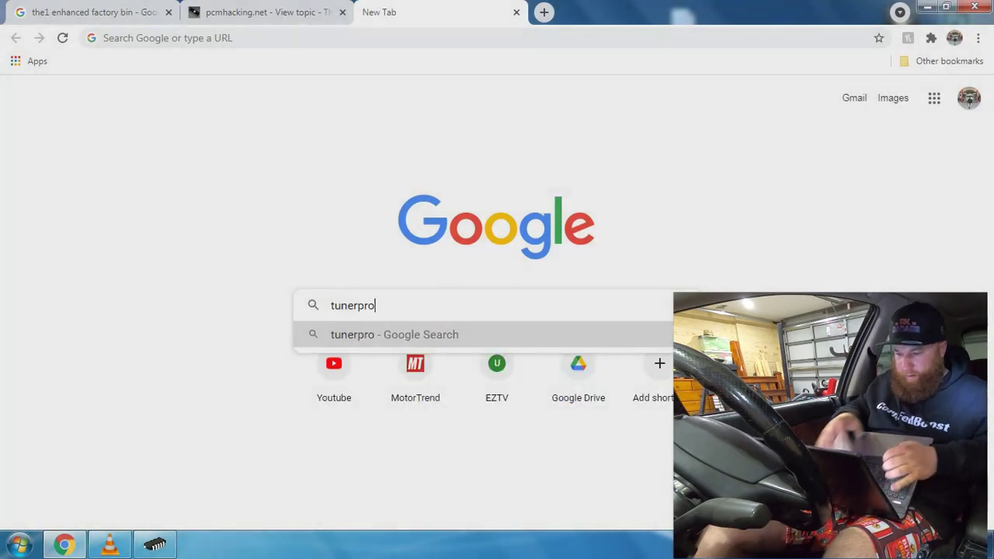
key("Return")
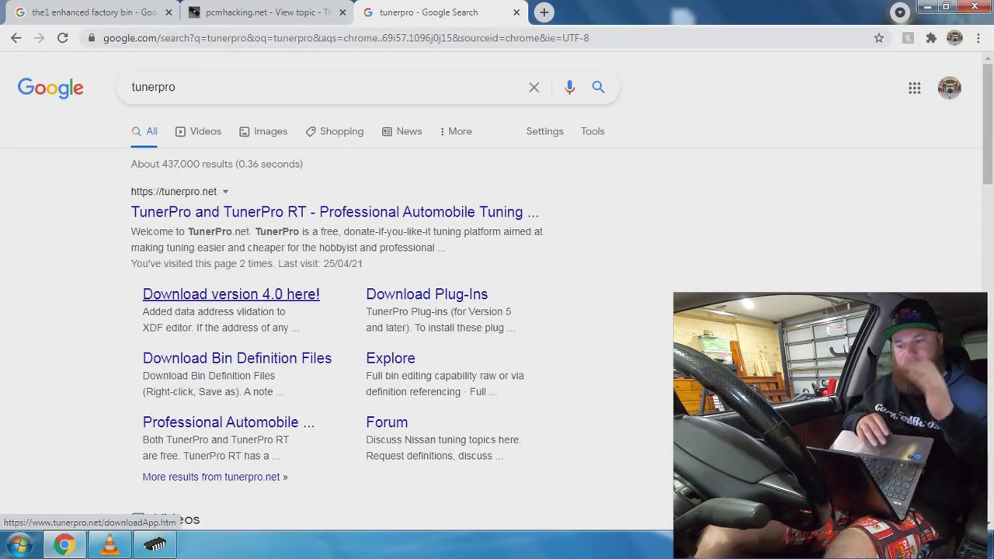
- Search Google for oseflashtool and open the pcmhacking.net topic on Delco OSE FlashTool V1.51
left_click(231, 295)
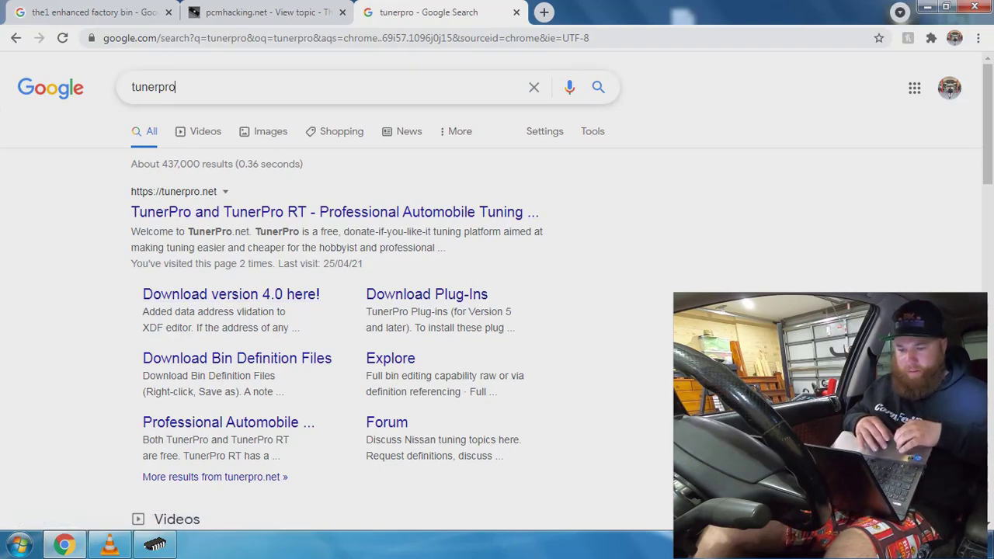
key("ctrl+a")
type("oseflashtool")
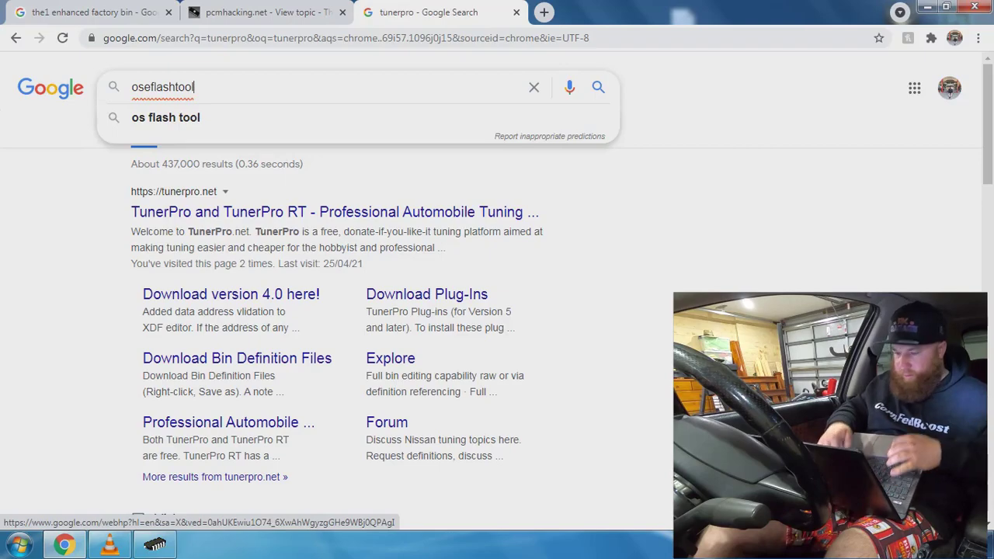
key("Return")
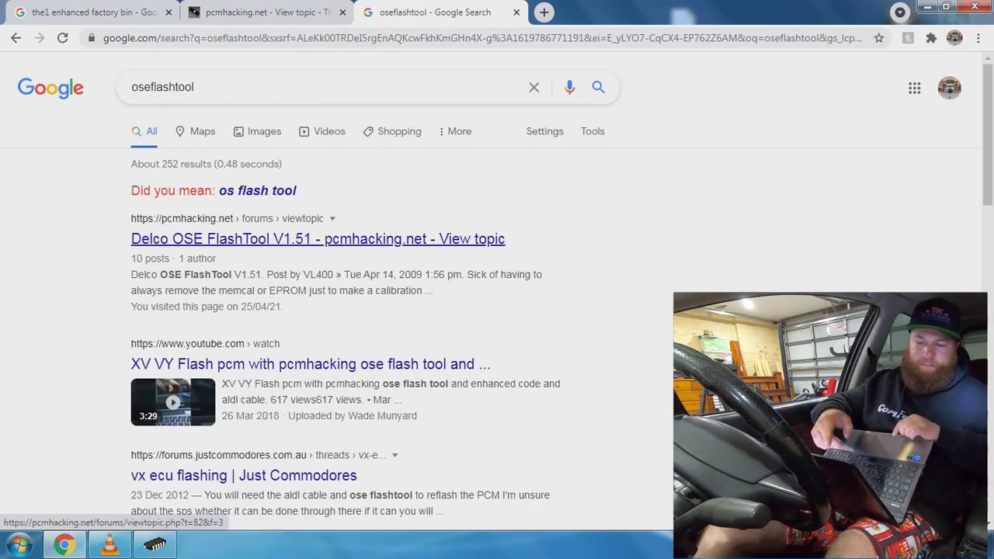
left_click(217, 238)
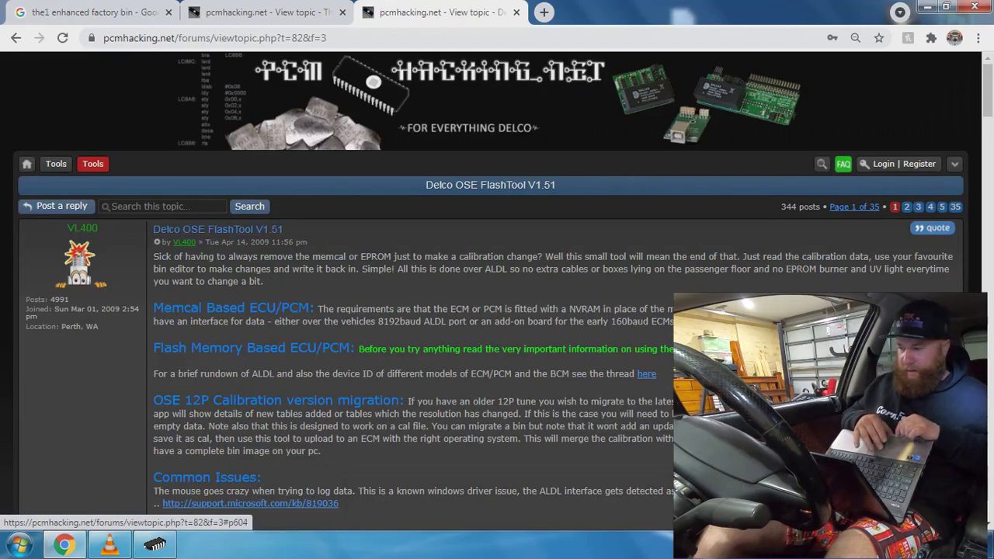
scroll(497, 287, "down", 3)
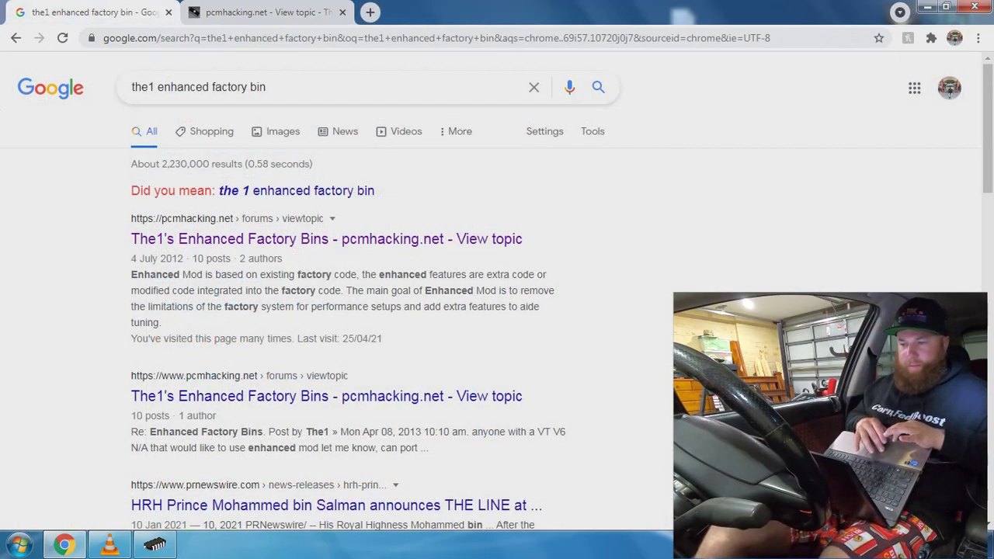
- In a new tab, search for the1 enhanced factory bin and open the pcmhacking.net topic at its VX and VY V6 N/A flash PCM downloads
left_click(370, 12)
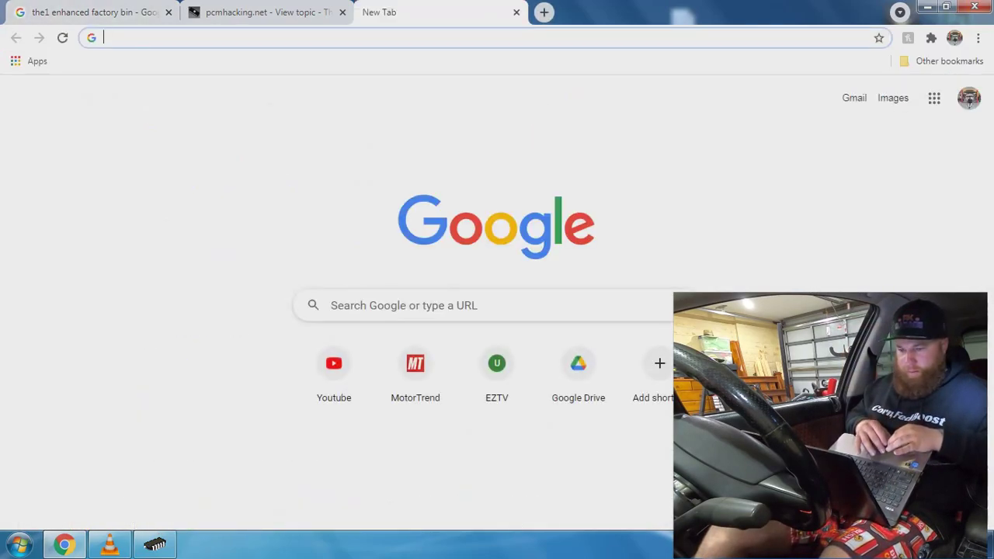
left_click(325, 304)
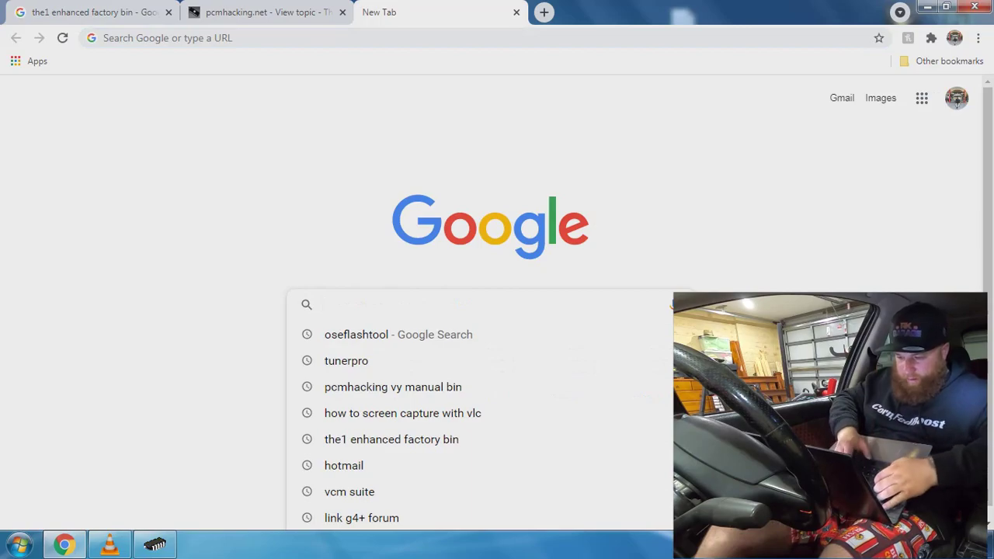
type("the")
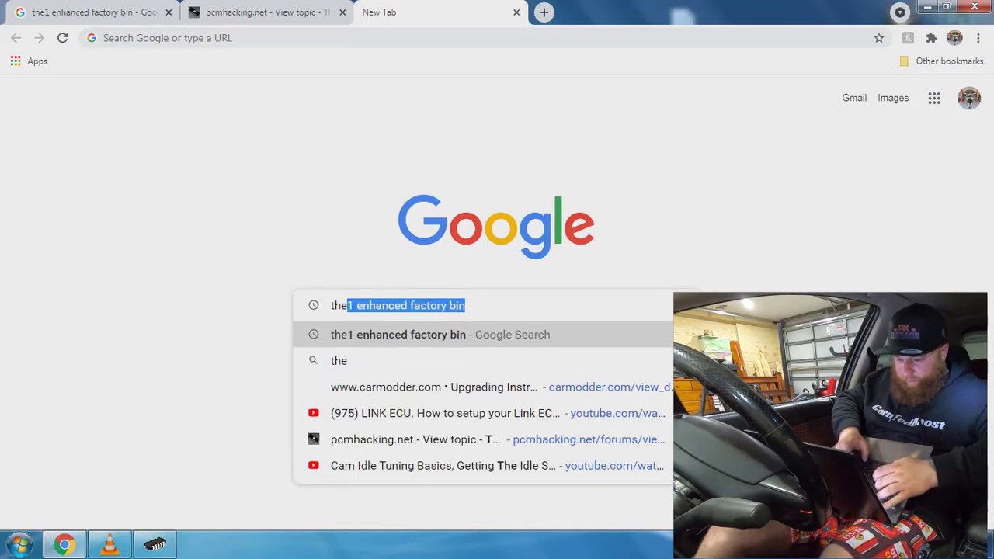
type("1 enhance")
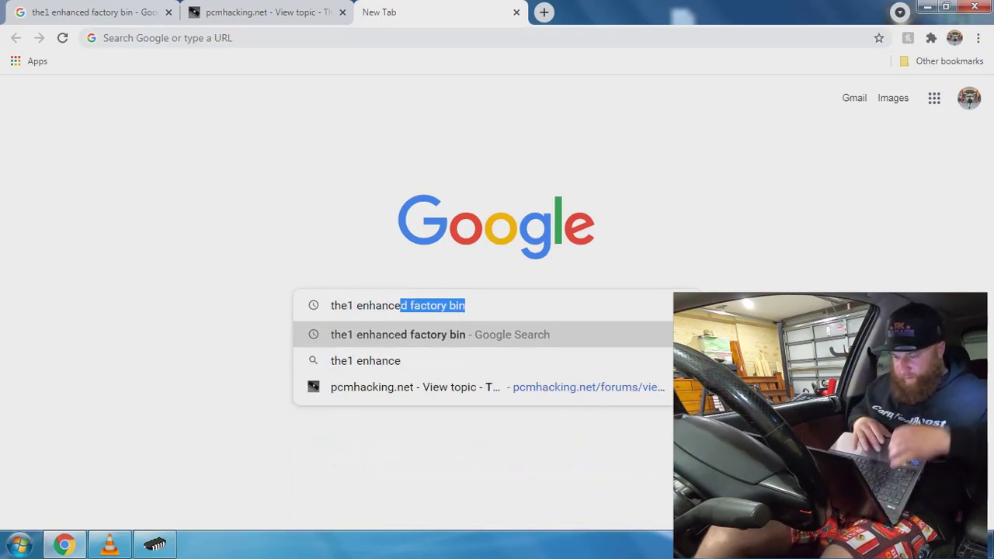
key("Return")
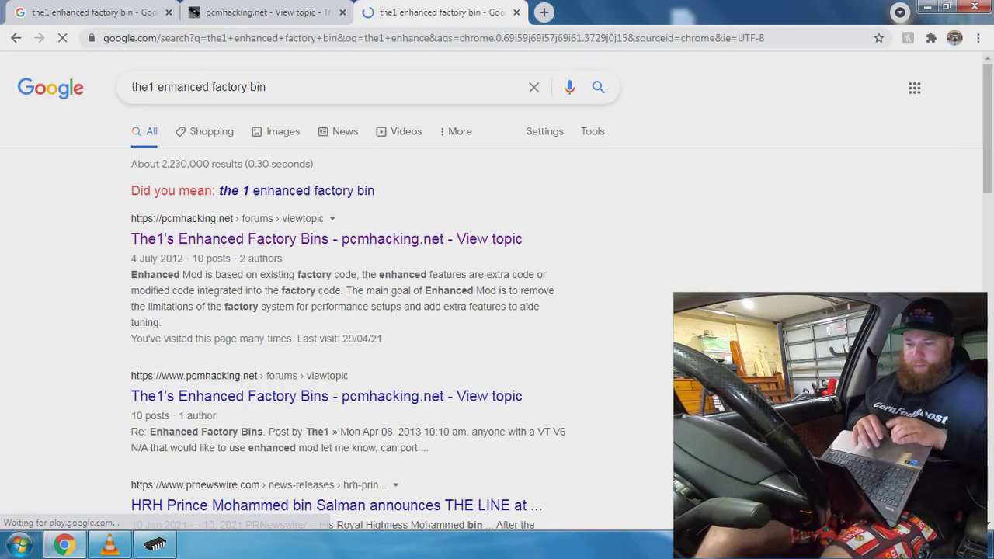
left_click(233, 238)
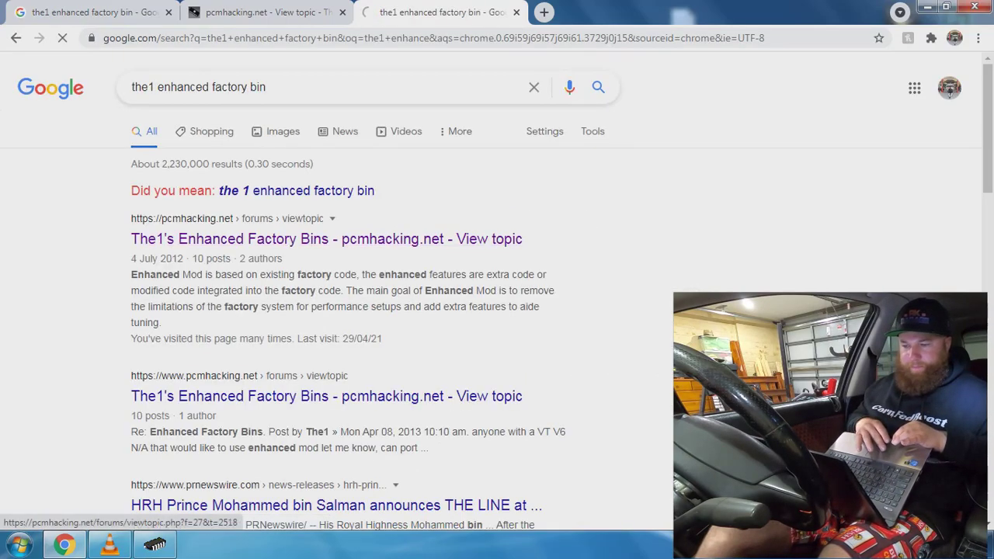
scroll(497, 280, "down", 20)
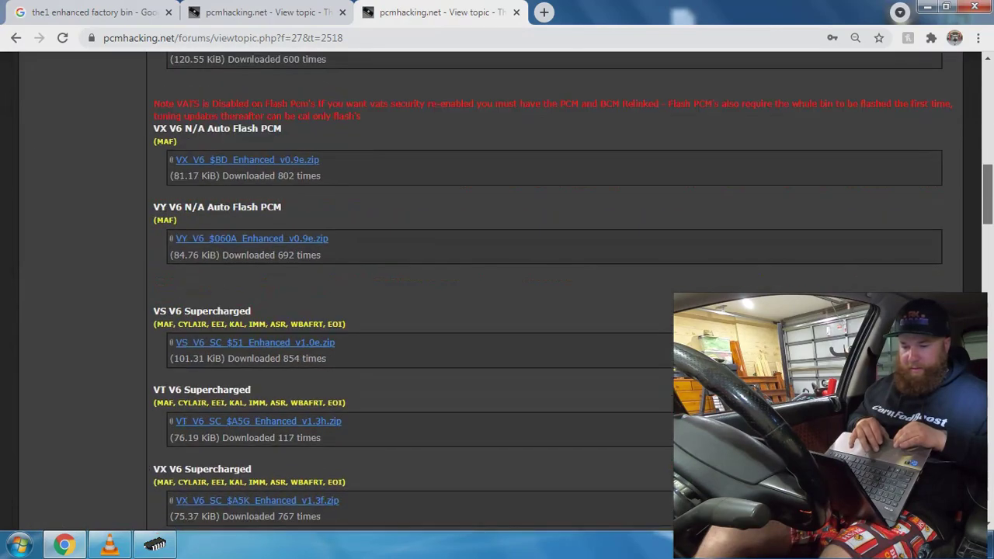
scroll(497, 292, "up", 3)
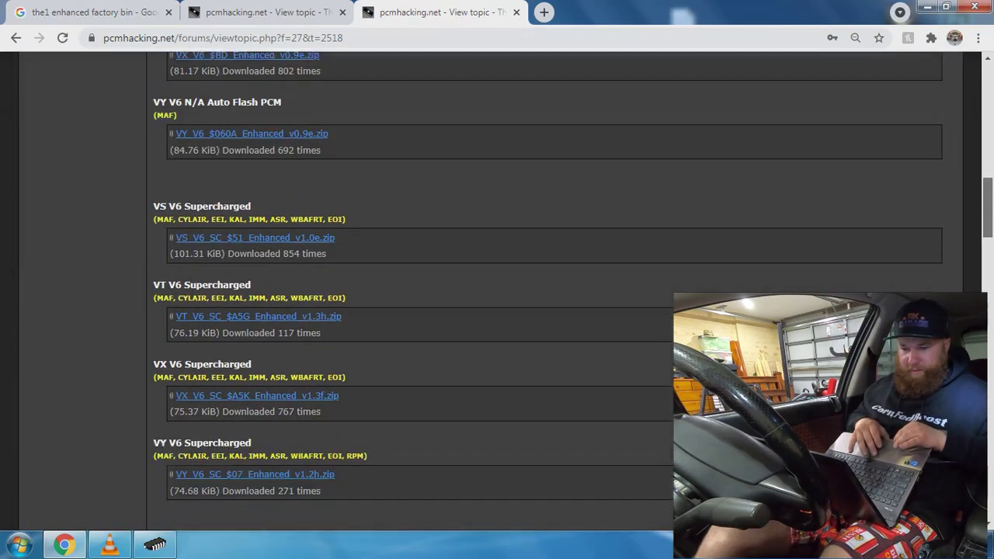
scroll(543, 295, "up", 1)
scroll(543, 295, "up", 1)
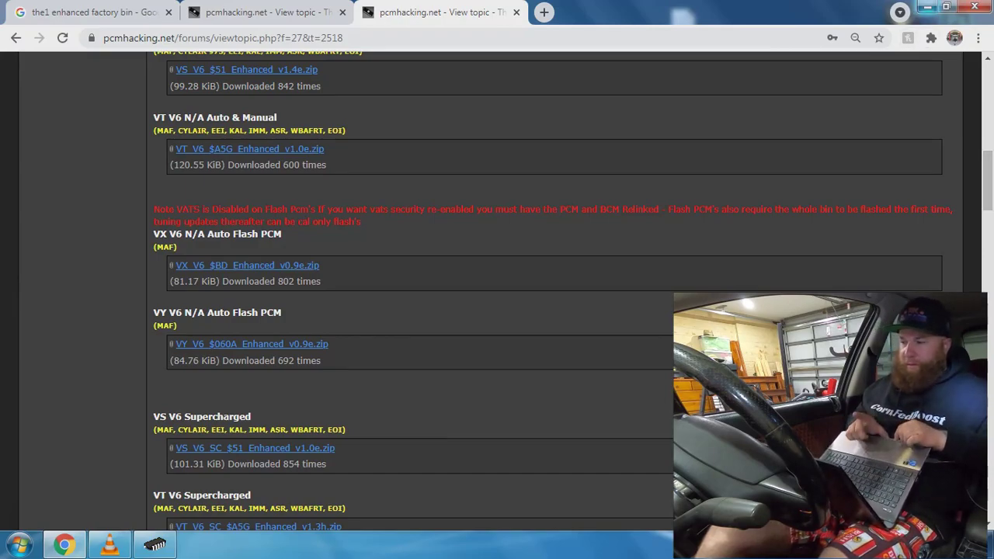
- Switch from the browser to the TunerPro RT window that is already running
left_click(927, 7)
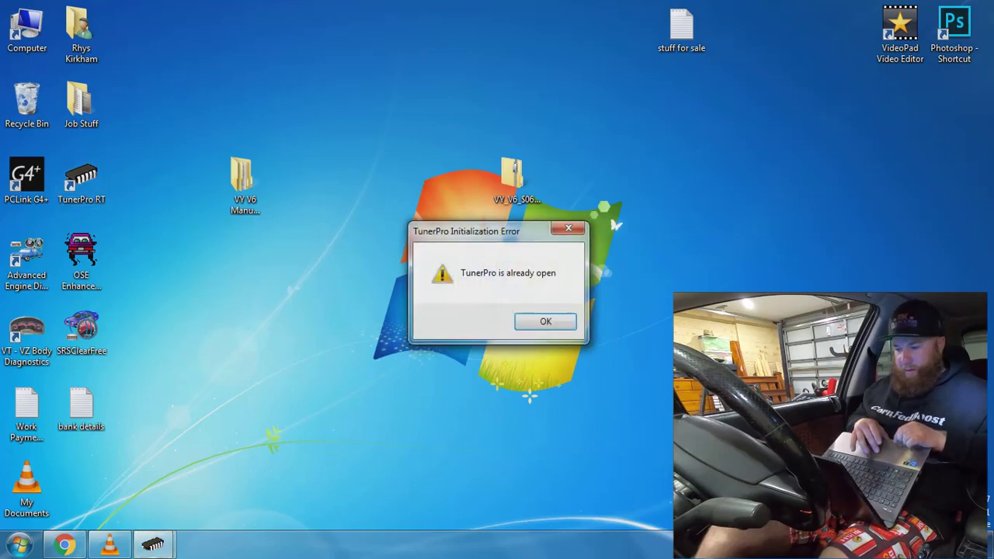
key("Return")
left_click(155, 544)
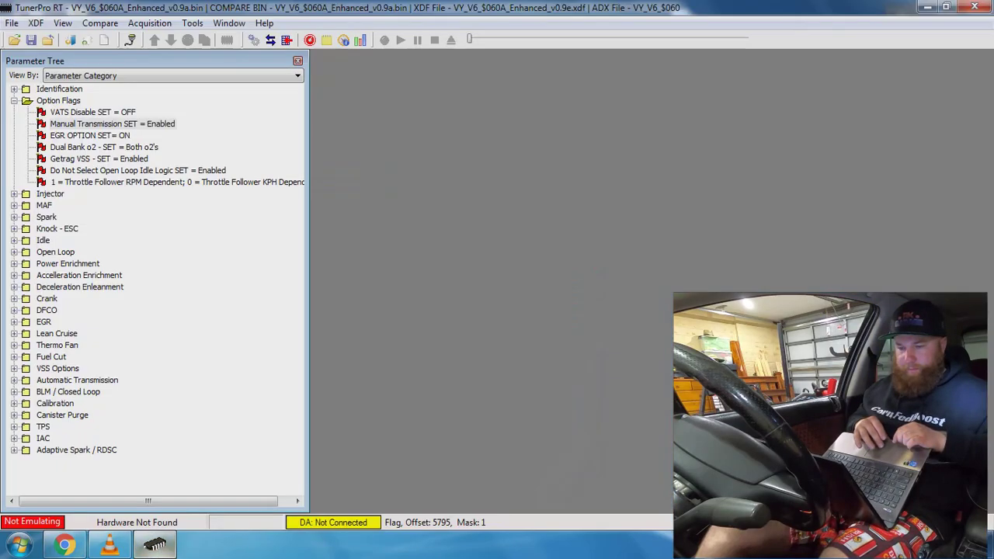
- Open the bin VY_V6_$060A_Enhanced_v0.9a from the Bins folder in VY V6 Manual Tunes
left_click(11, 23)
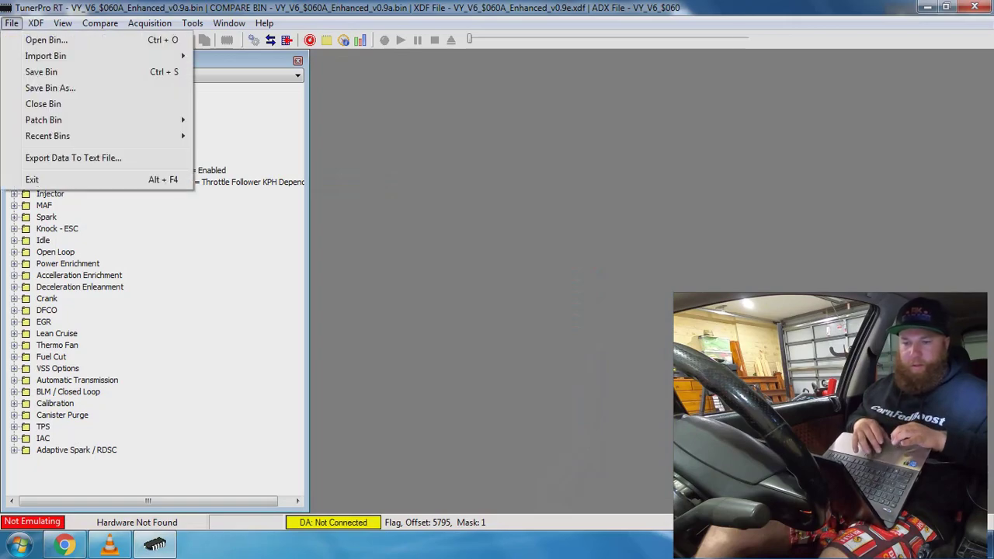
key("Return")
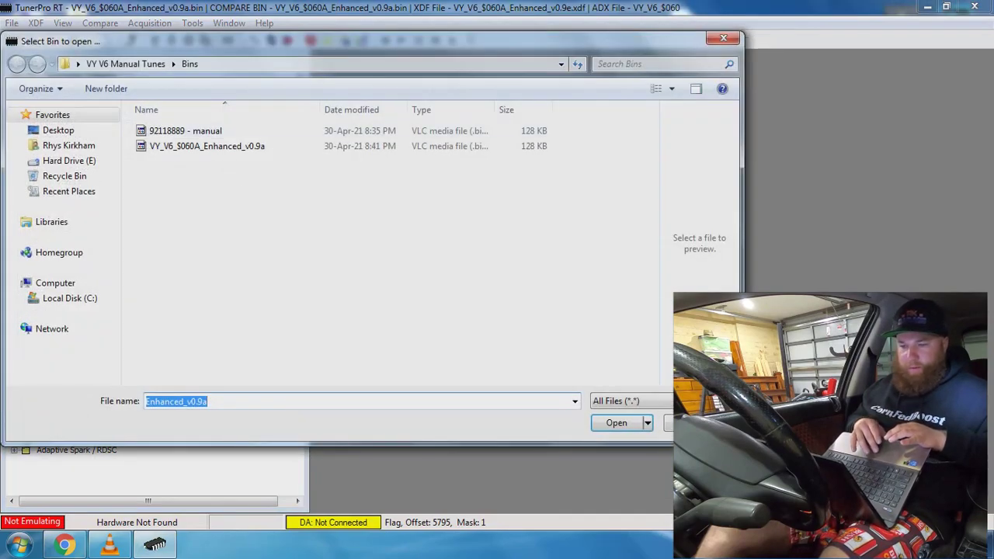
key("alt+Up")
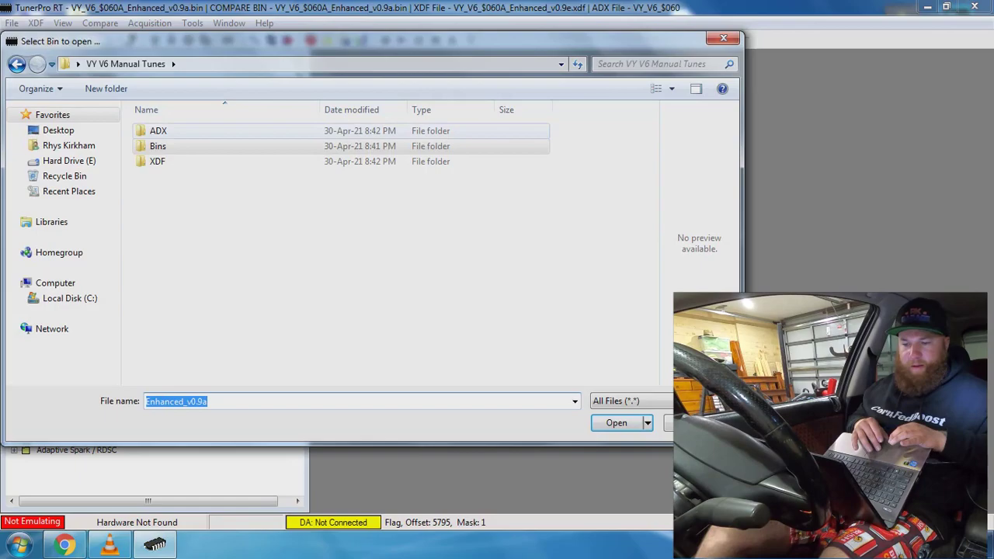
key("Return")
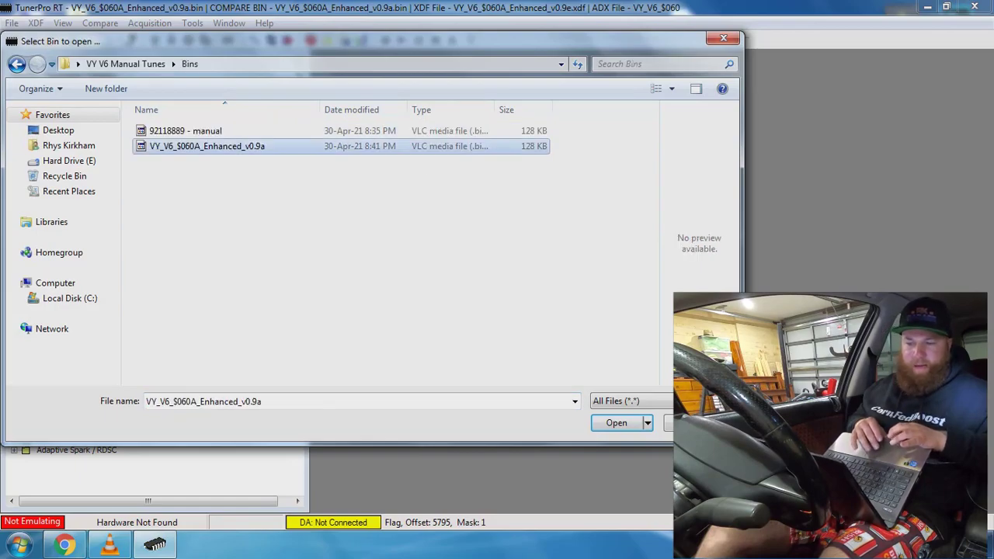
key("Return")
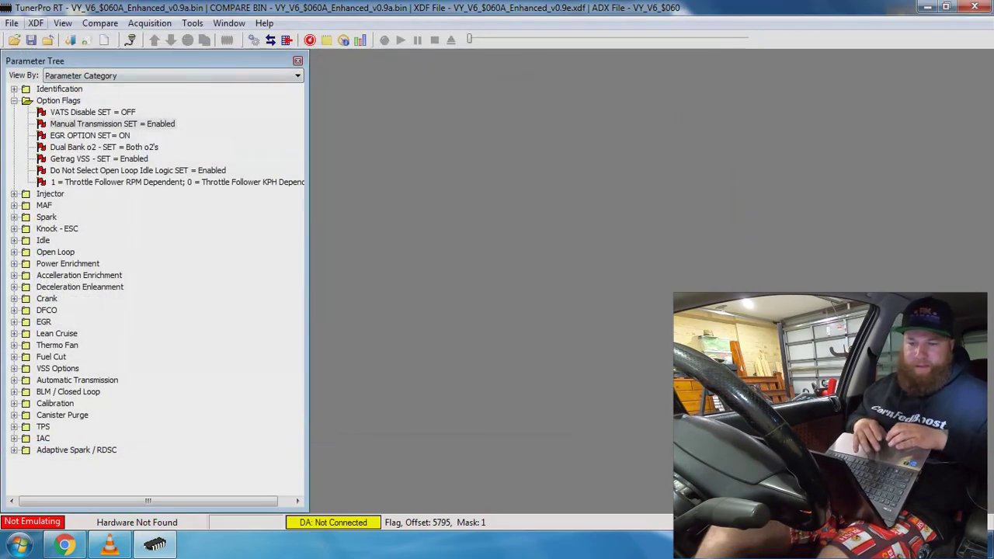
- Load the definition file VY_V6_$060A_Enhanced_v0.9e.xdf from the XDF folder
key("alt+x")
key("Right")
key("Left")
key("Return")
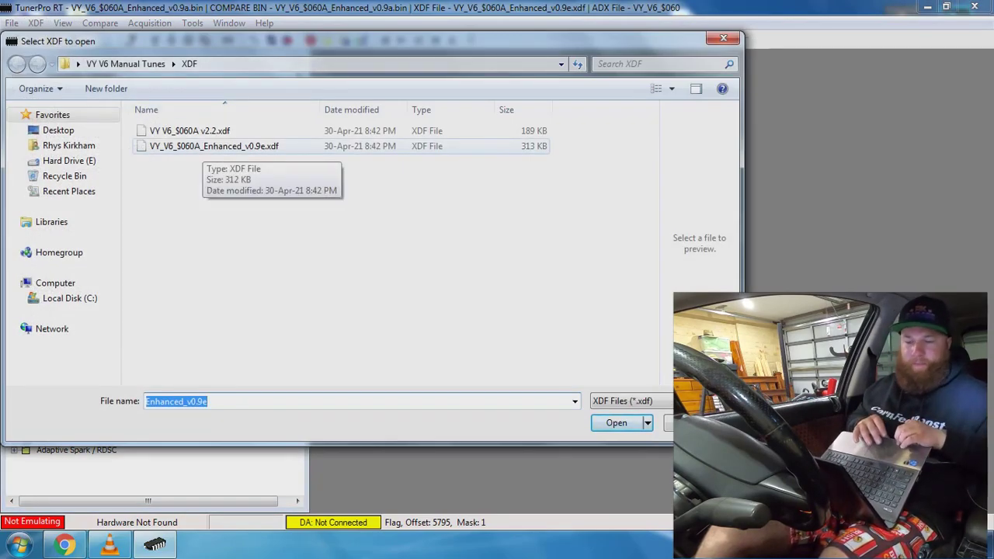
double_click(204, 145)
- Load the data acquisition definition VY_V6_$060A_Enhanced_v0.9c.adx from the ADX folder
key("alt+a")
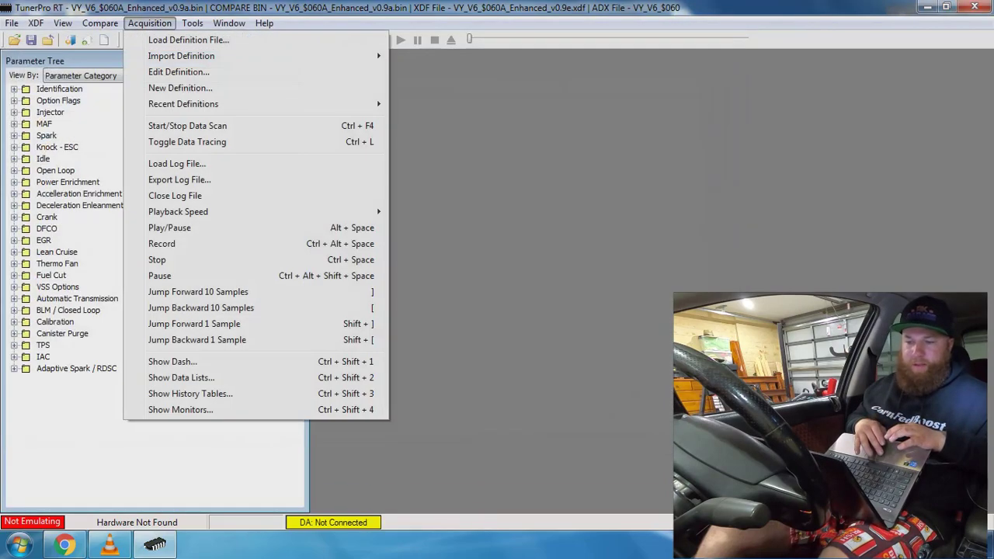
key("Return")
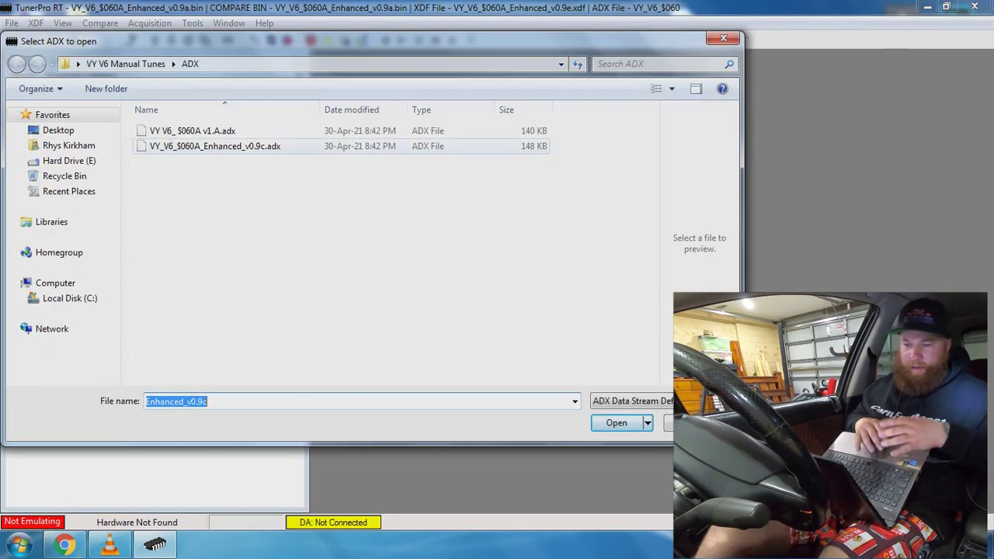
key("Return")
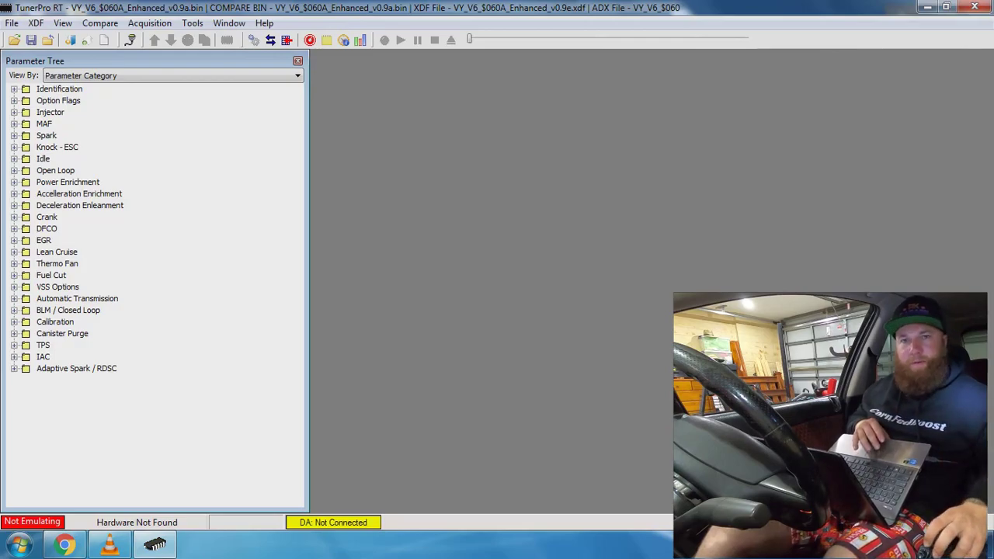
- Expand the Option Flags category and check the VATS Disable flag without changing it
left_click(14, 100)
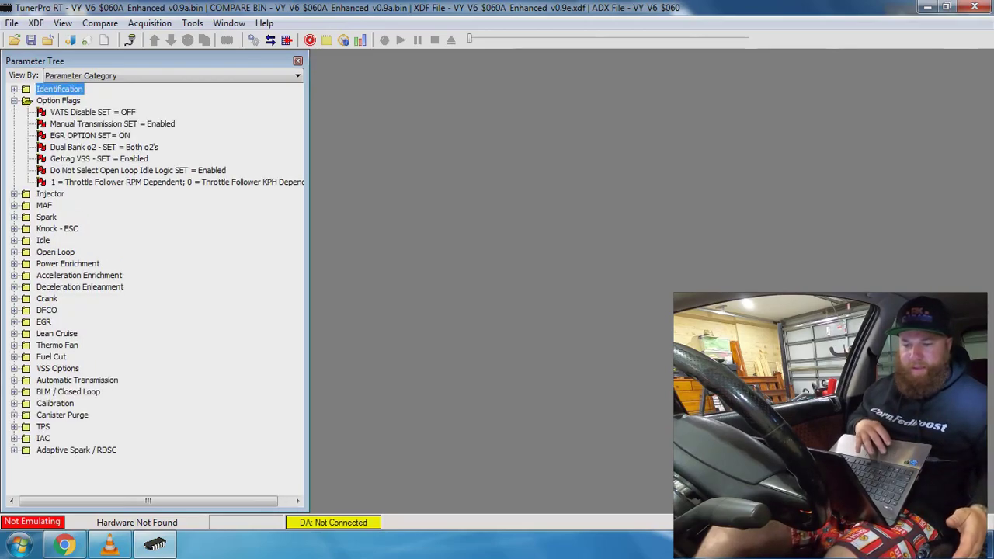
double_click(92, 112)
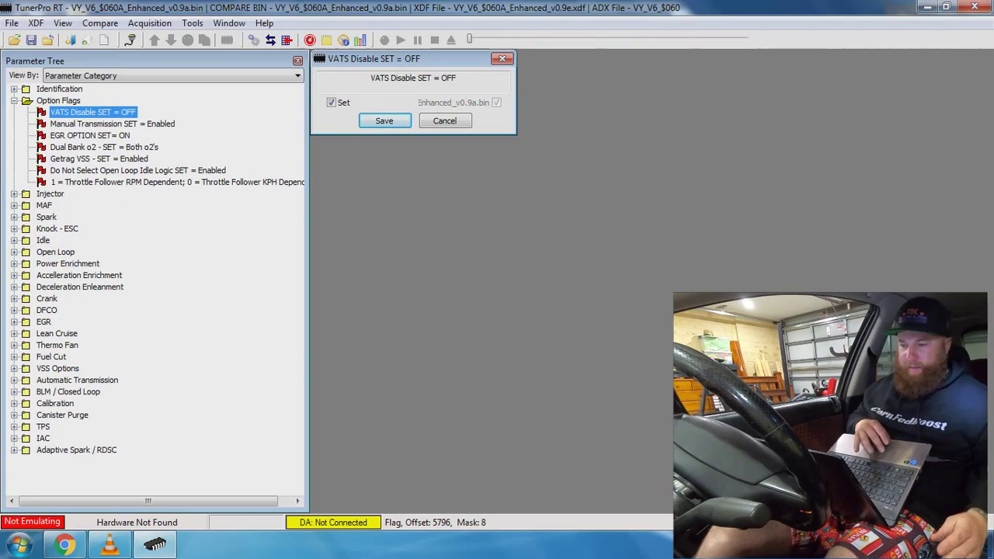
key("Escape")
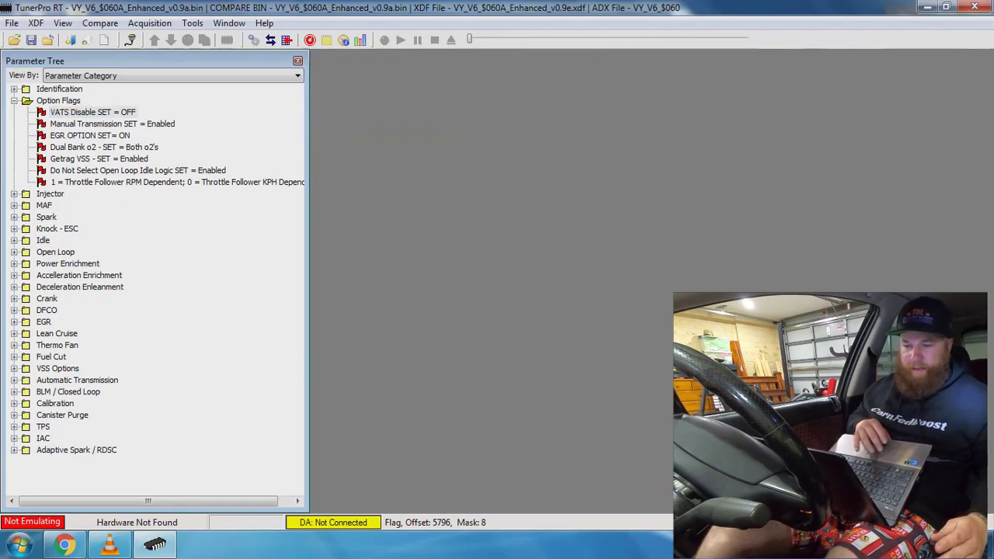
- Enable the Manual Transmission and Getrag VSS option flags, saving each one
double_click(116, 125)
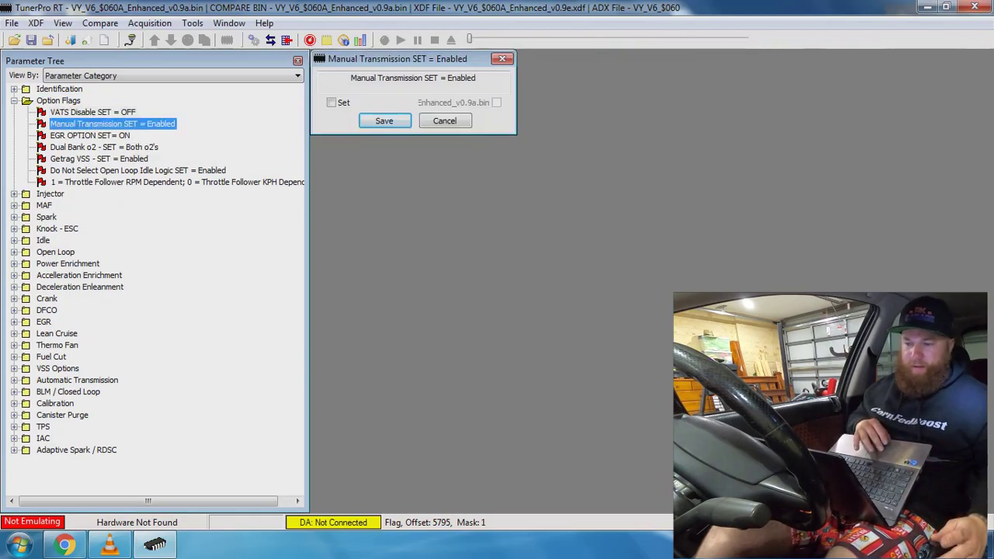
left_click(331, 101)
left_click(385, 120)
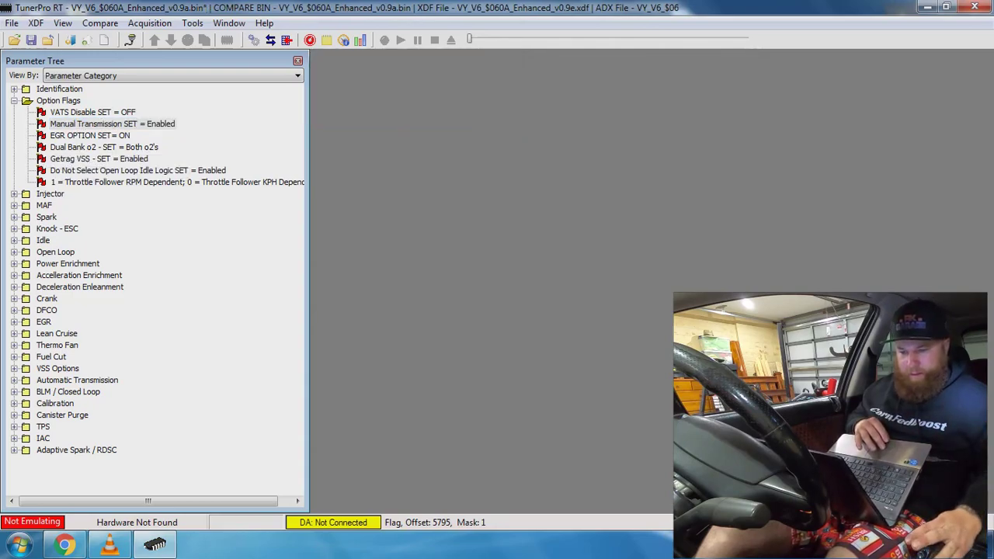
double_click(99, 158)
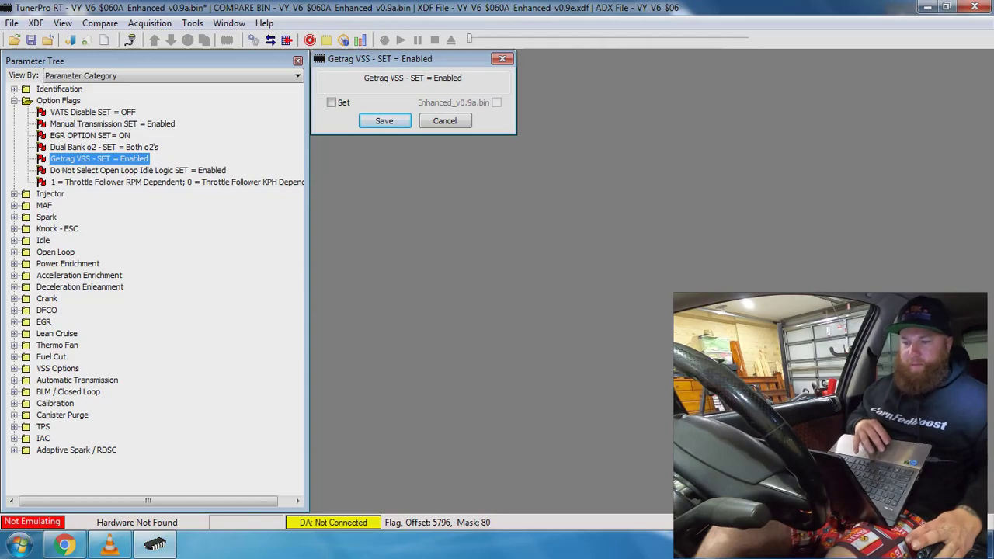
left_click(384, 120)
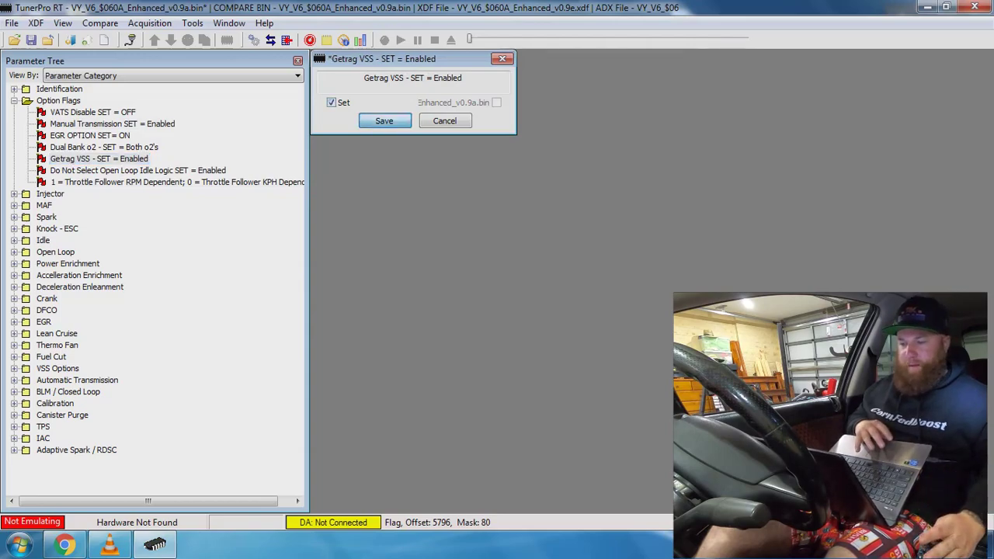
- Save the modified bin to the Desktop under the new name "VY V6 Manual No Vats"
left_click(12, 23)
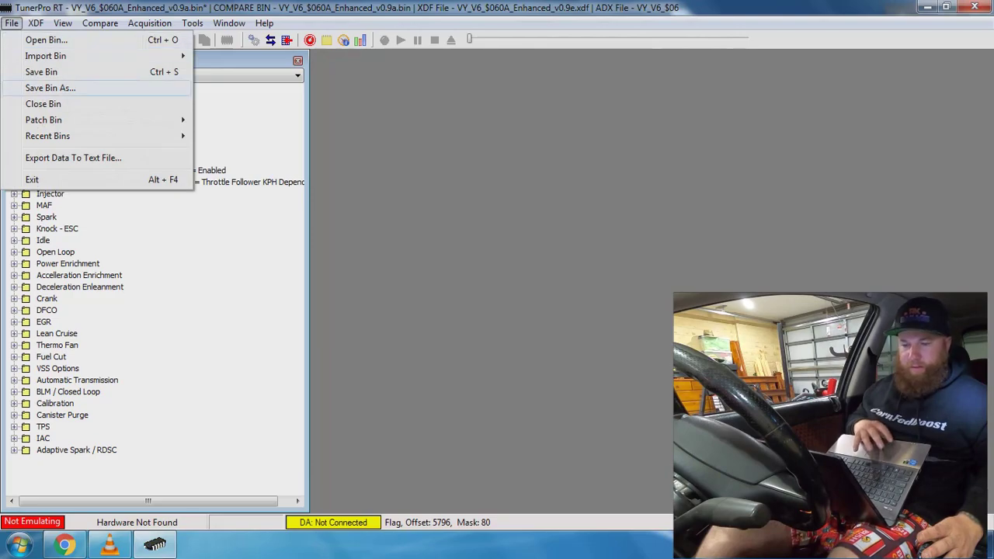
left_click(51, 87)
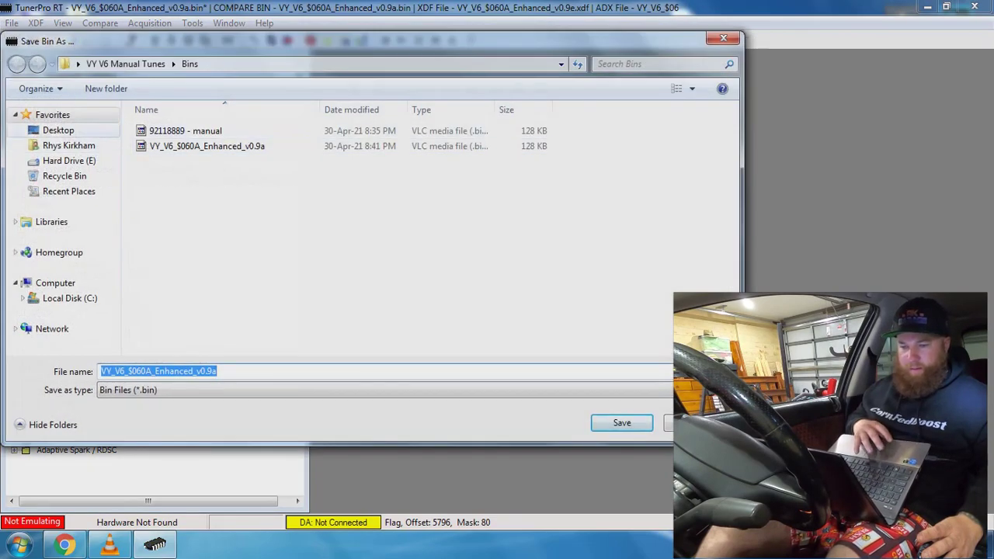
left_click(59, 129)
double_click(155, 371)
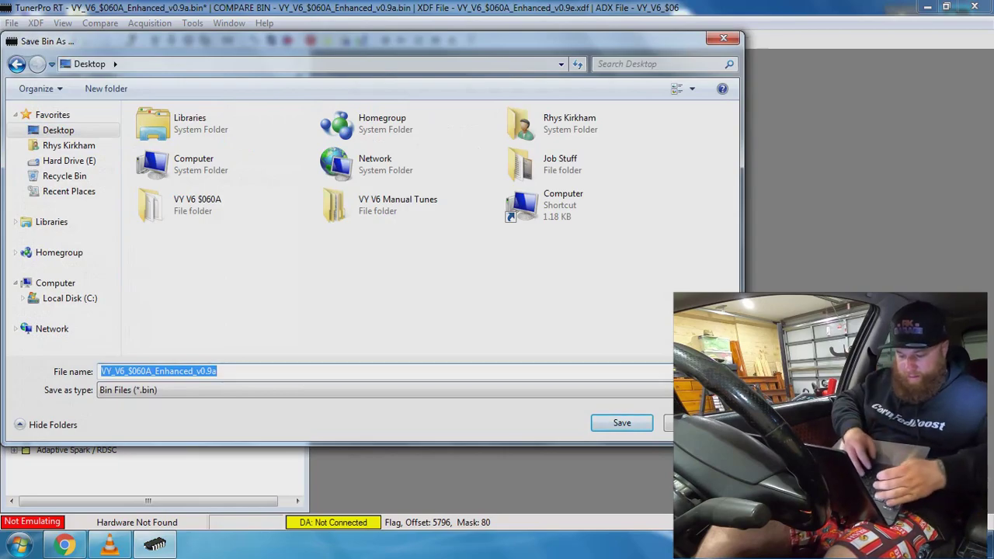
type("VY V^")
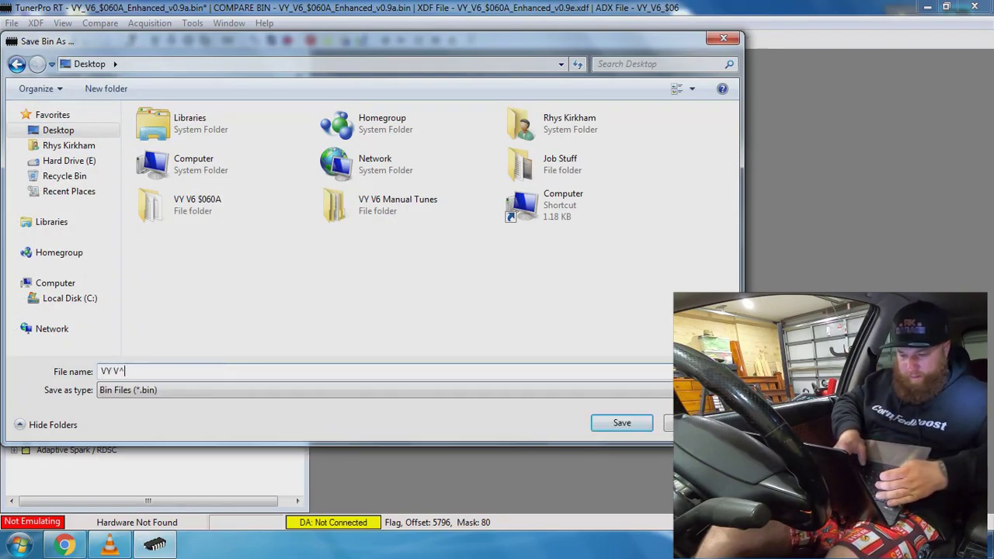
key("BackSpace")
type("6 Manual")
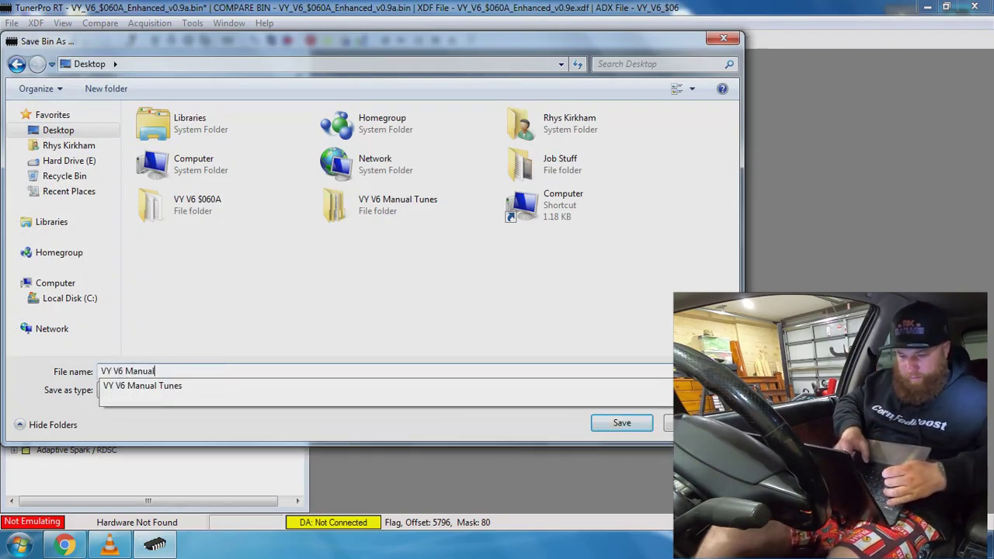
type(" No Vats")
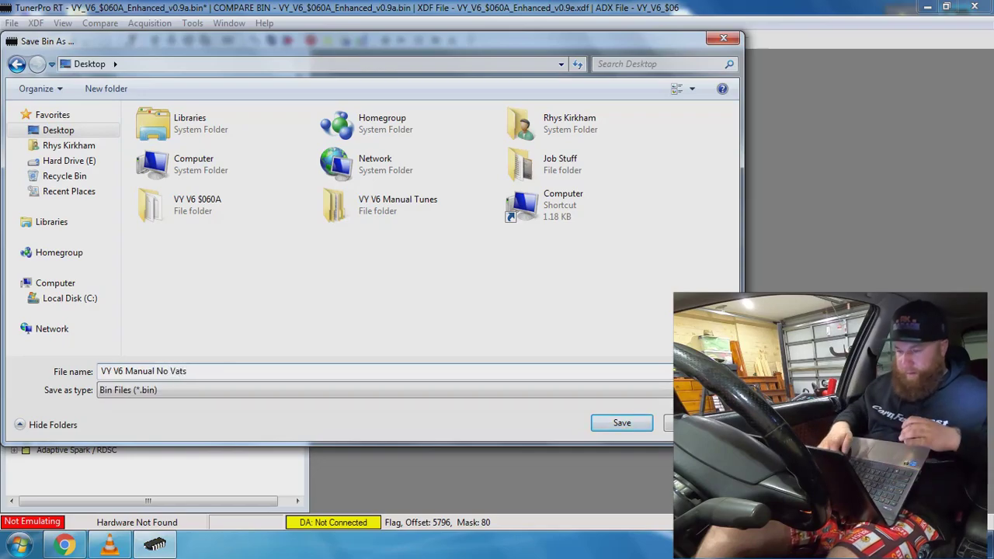
key("Return")
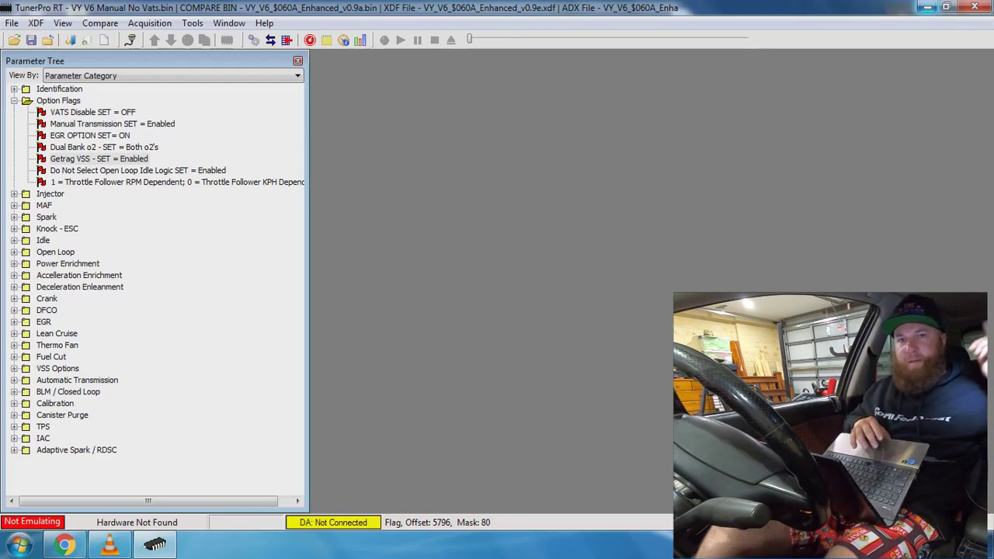
- Launch OSE Enhanced Flash Tool from the desktop and open its user preferences
key("super+d")
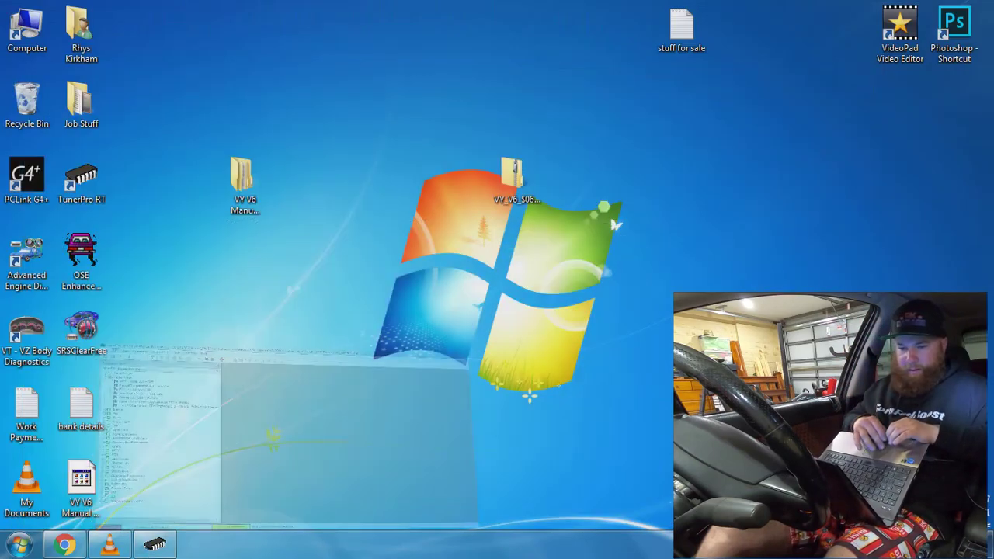
key("o")
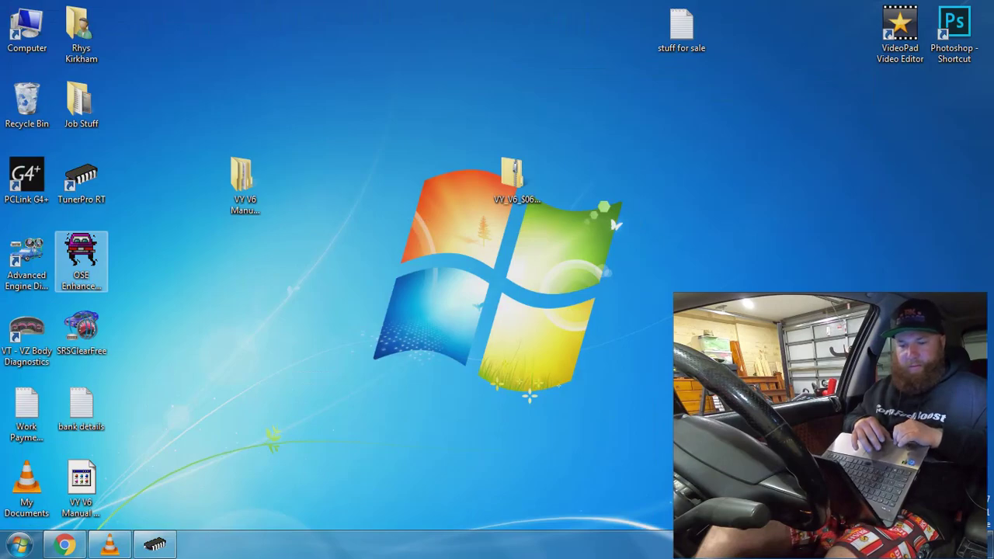
key("Return")
key("alt+o")
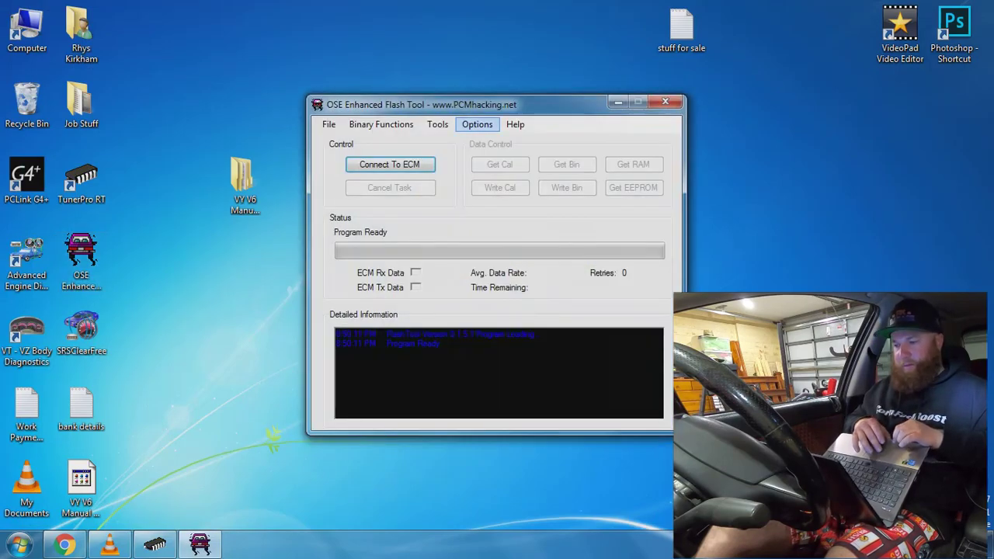
key("Down")
key("Return")
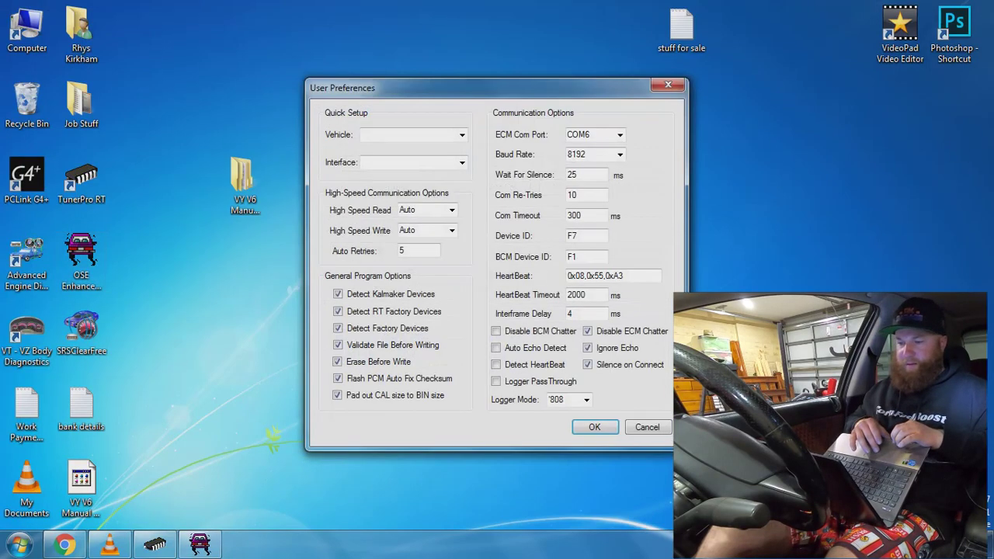
- Choose Flash PCM in Vehicle as the quick setup vehicle
key("alt+Down")
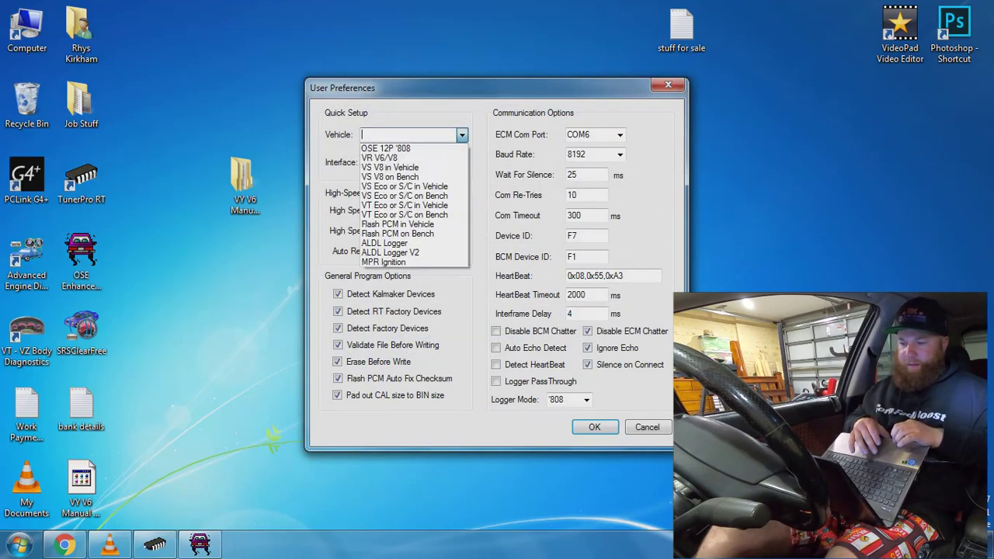
key("Down")
key("Down")
key("Down")
key("Down")
key("Down")
key("Down")
key("Down")
key("Down")
key("Down")
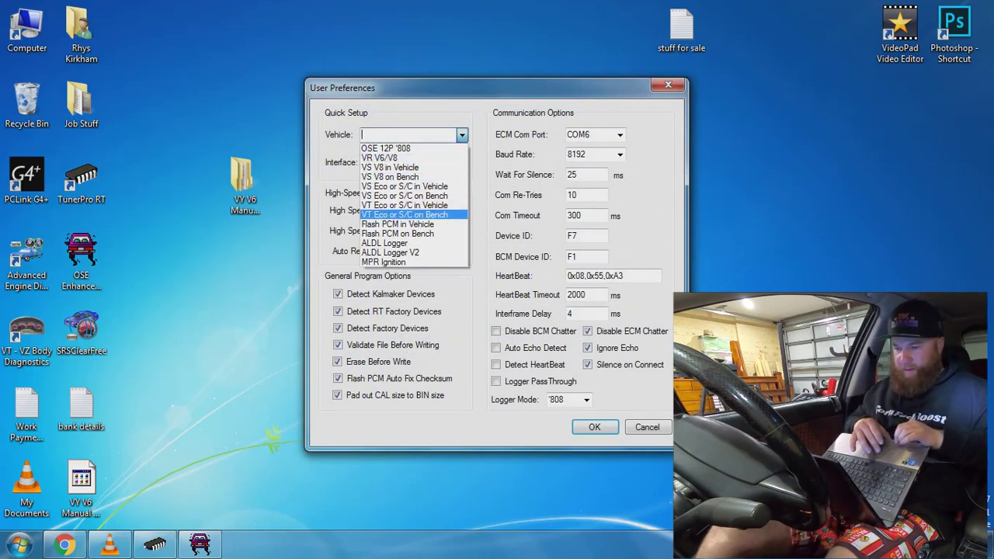
key("Return")
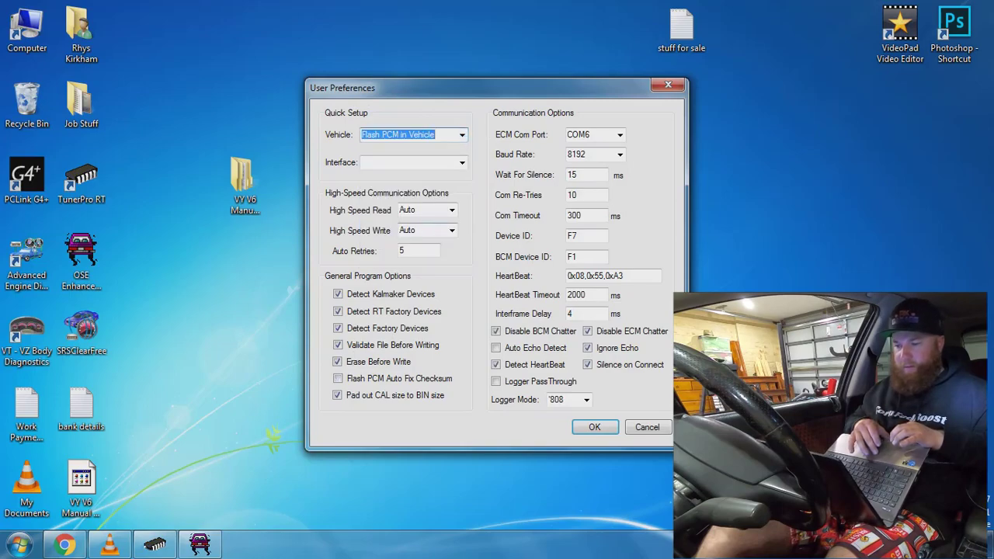
- Set the interface to USB ALDL, enable Flash PCM Auto Fix Checksum, and save the preferences
key("Tab")
key("alt+Down")
key("Down")
key("Down")
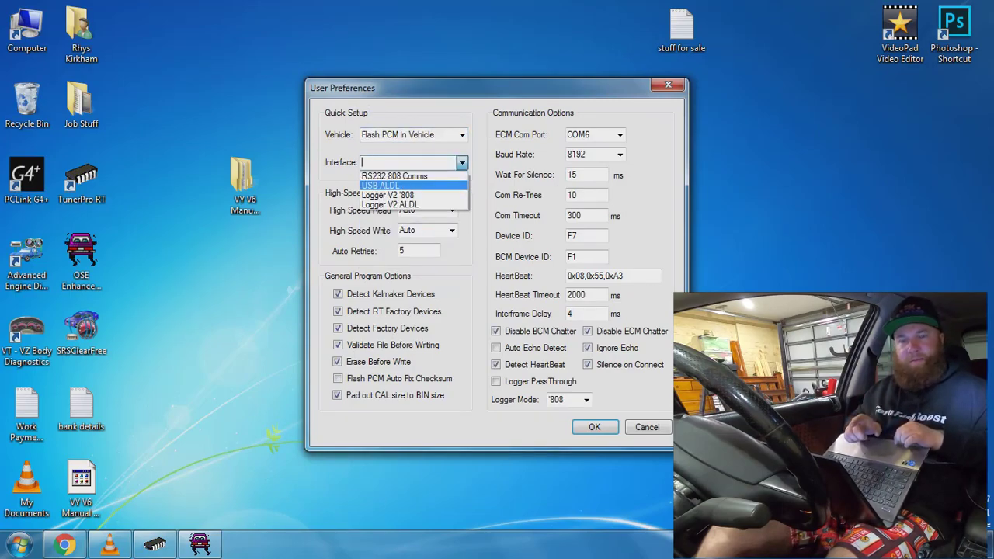
key("Return")
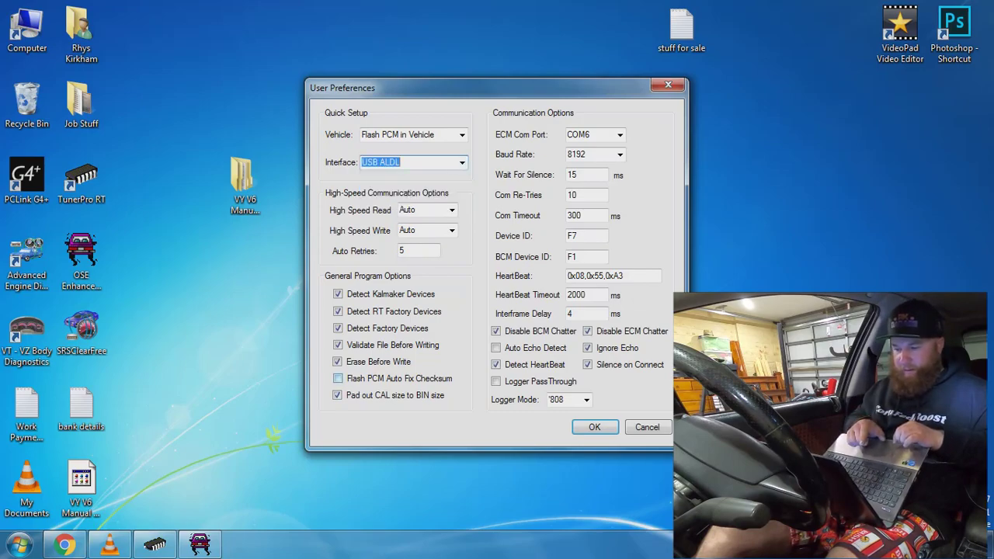
left_click(338, 378)
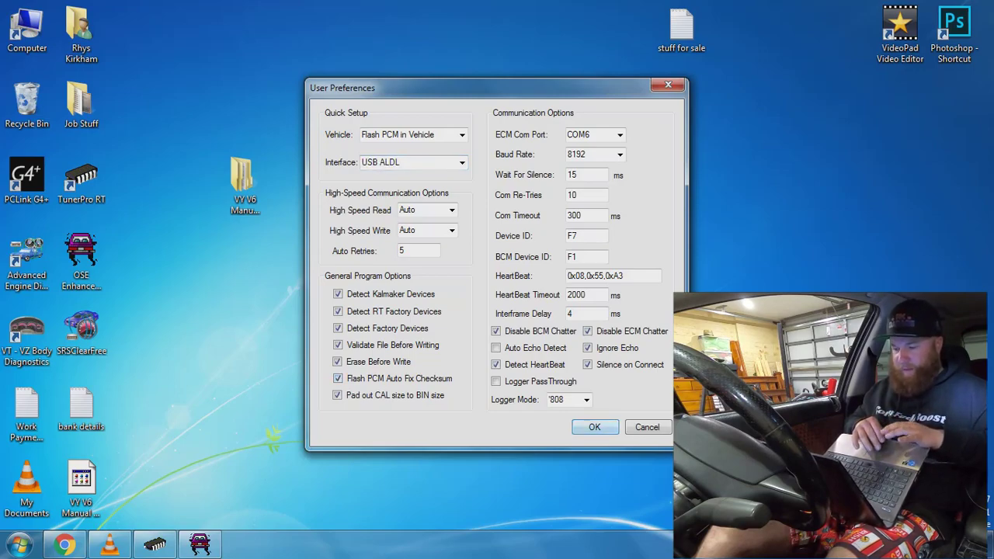
key("Return")
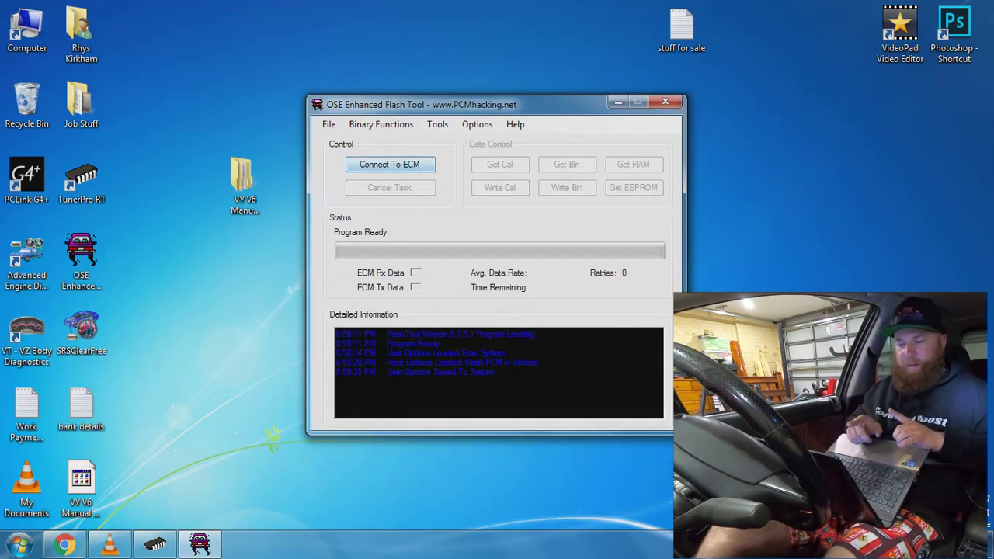
- Connect to the ECM and write the full bin "VY V6 Manual No Vats" from the Desktop, accepting the write-risk and file-type warnings
key("Return")
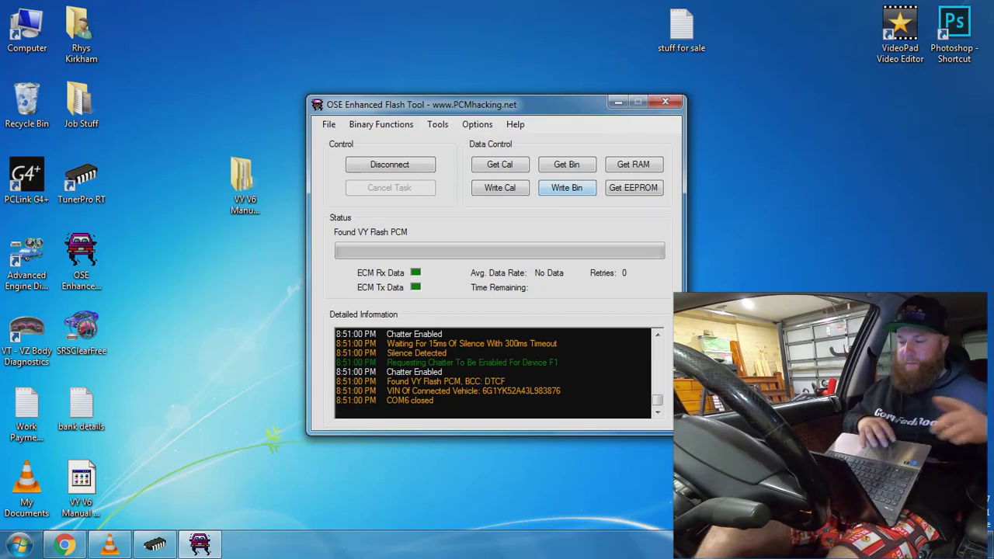
left_click(566, 187)
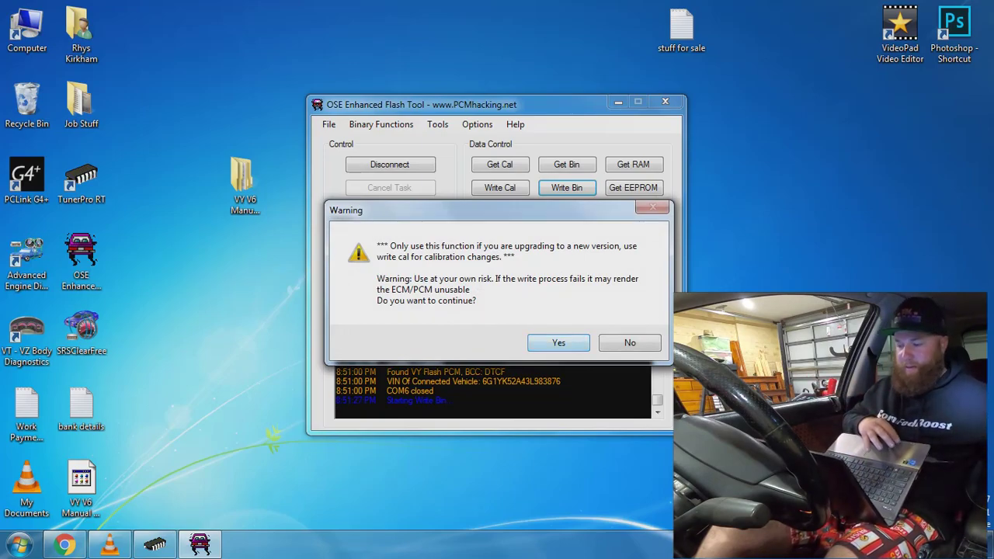
key("Return")
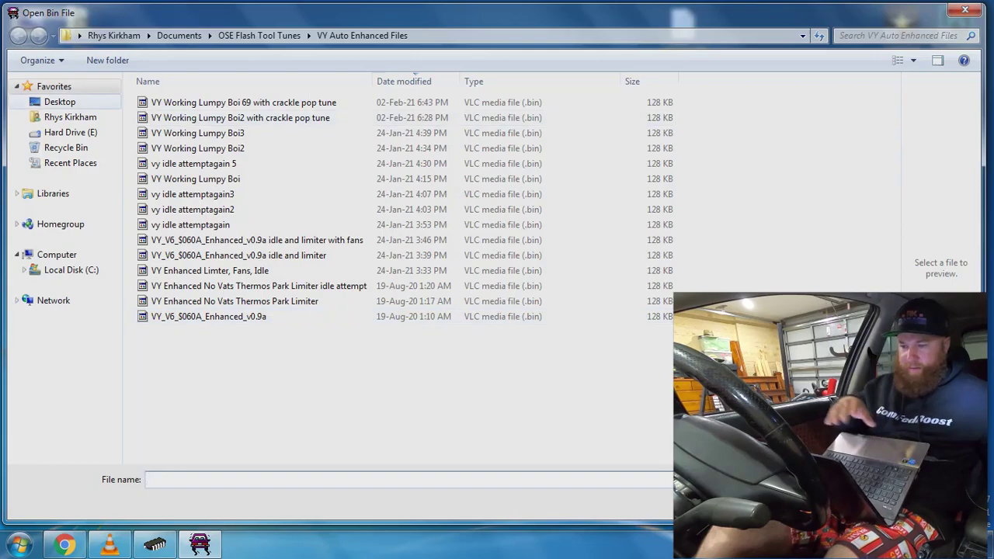
left_click(59, 102)
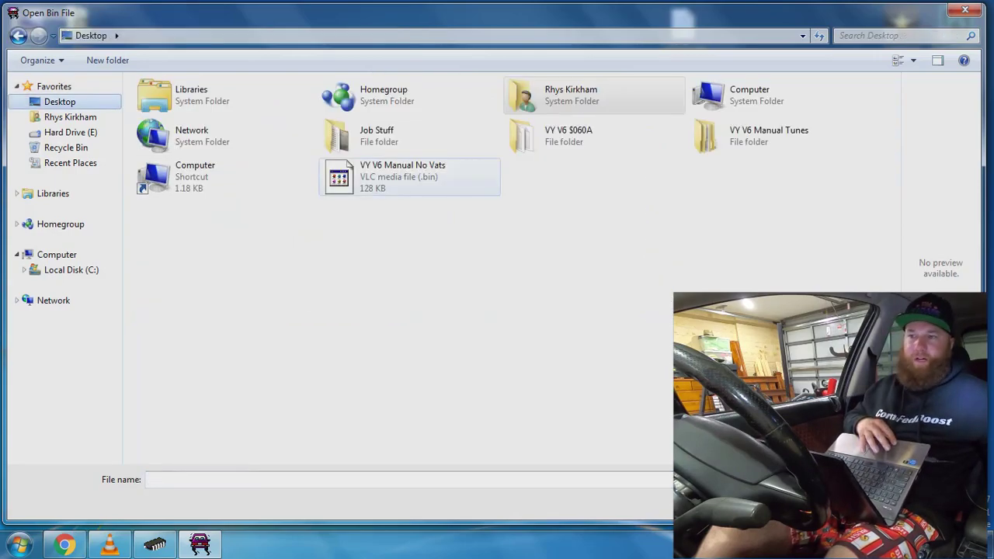
double_click(403, 176)
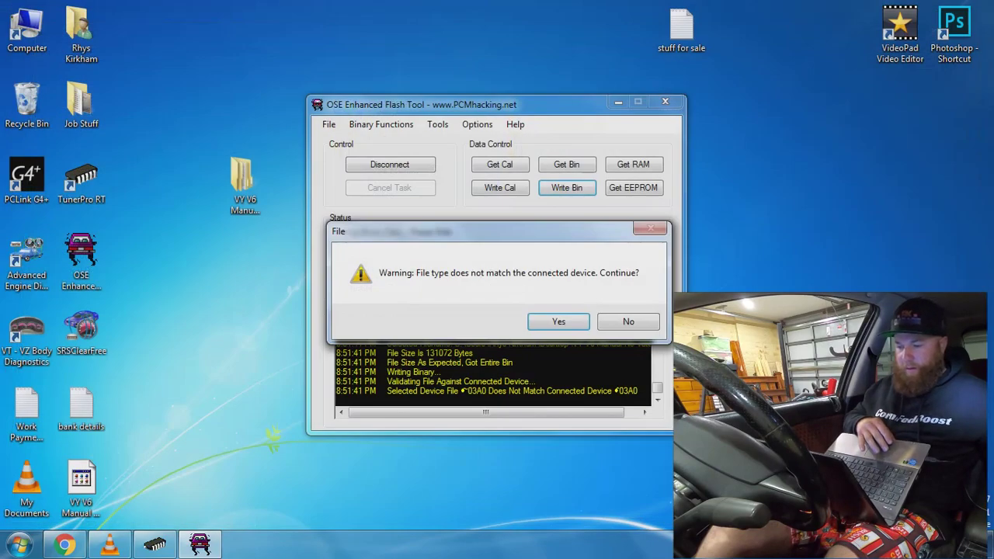
key("Return")
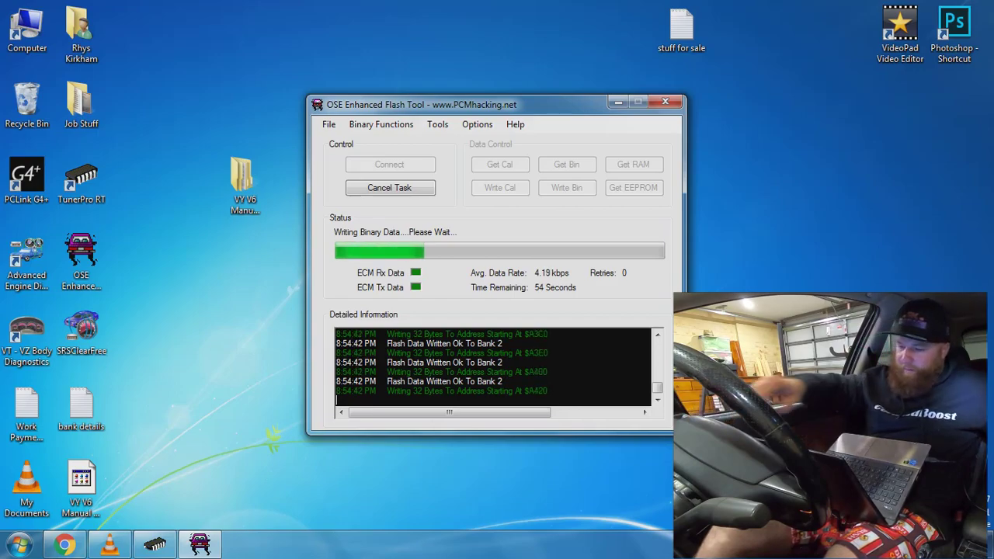
- Create a new folder on the desktop named "Corn Fed Boost Is Good" while the bin is being written
right_click(786, 206)
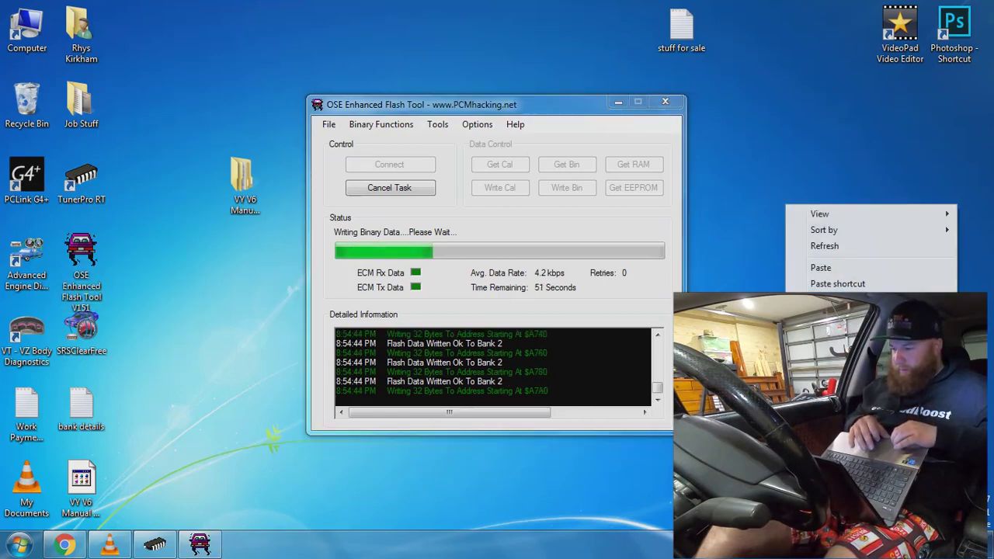
mouse_move(839, 375)
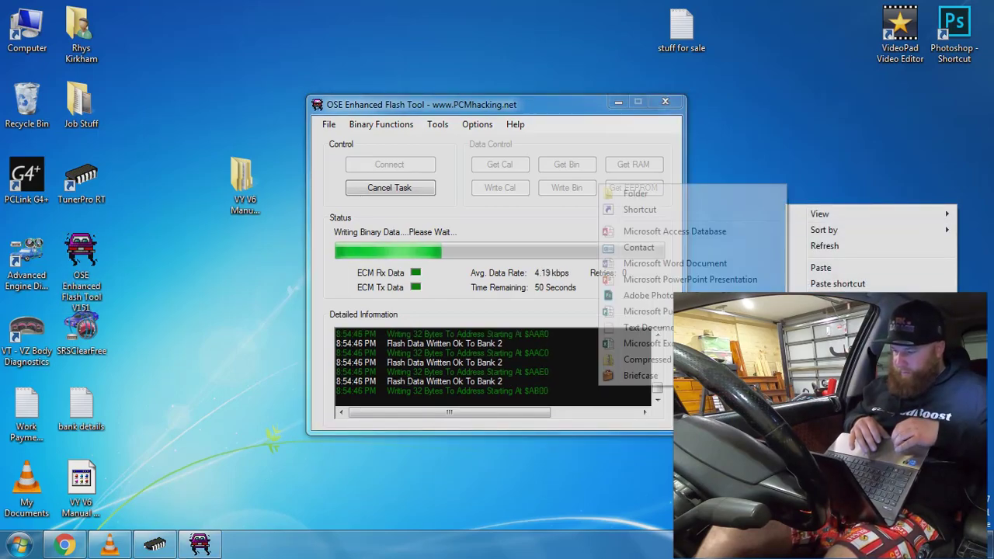
key("Return")
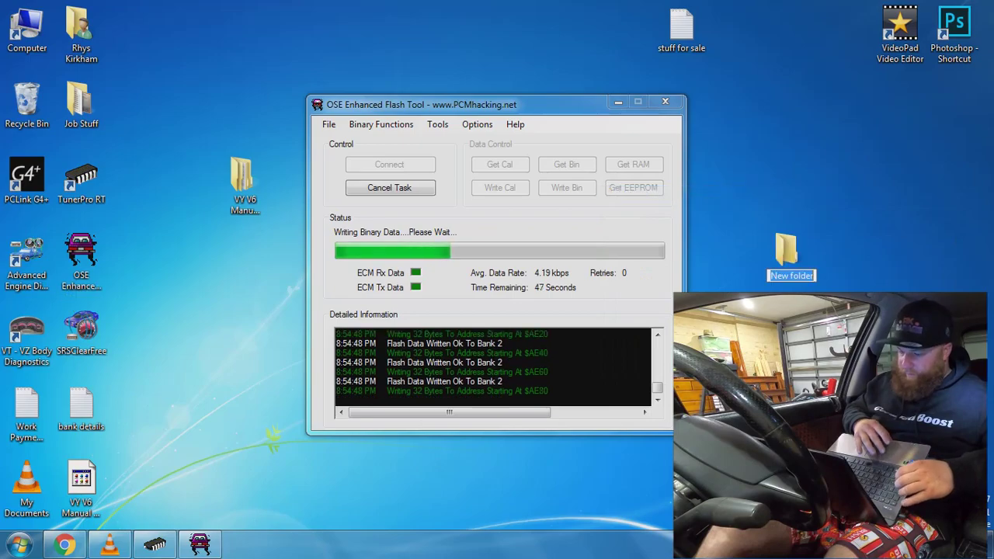
type("Corn Fed")
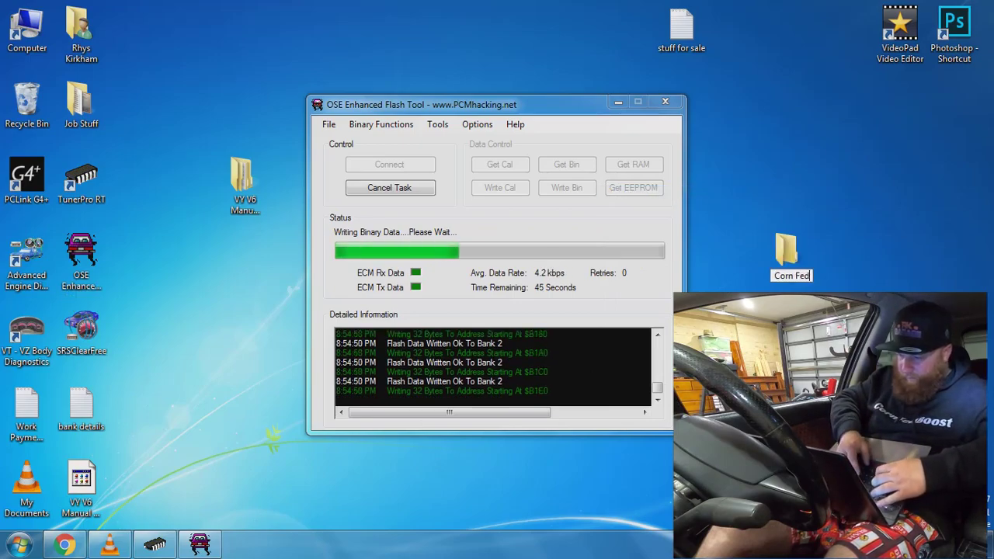
type(" Boost Is")
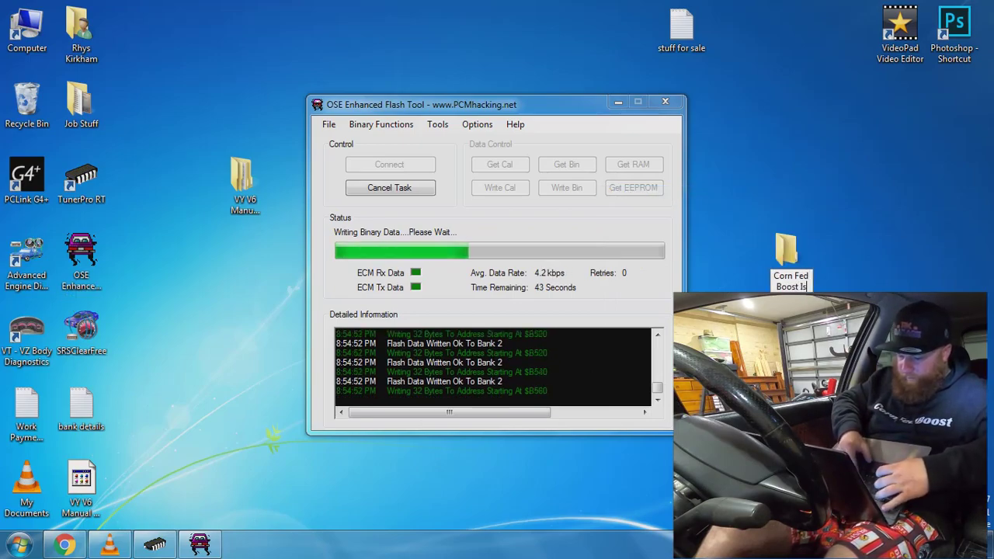
type(" Good")
key("BackSpace")
key("BackSpace")
key("BackSpace")
key("BackSpace")
key("BackSpace")
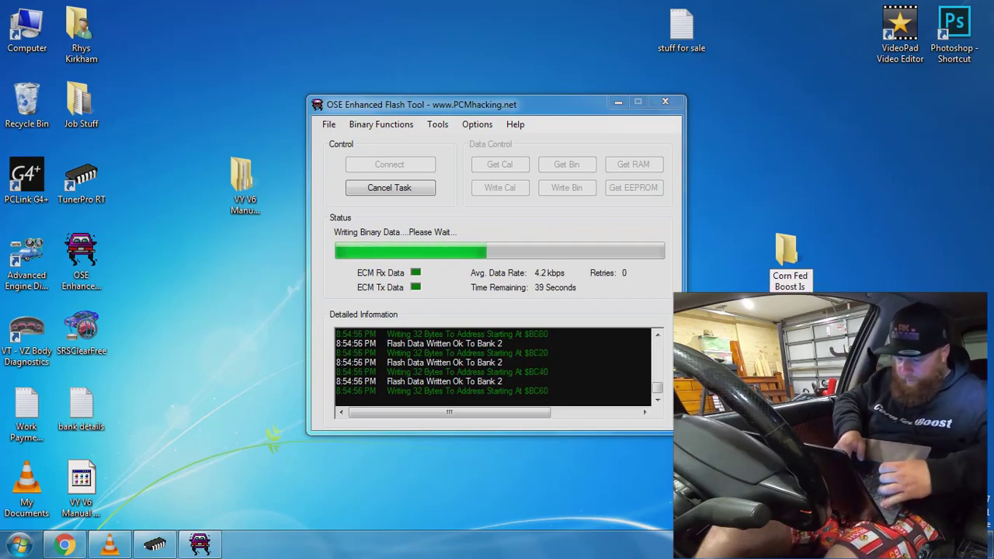
key("BackSpace")
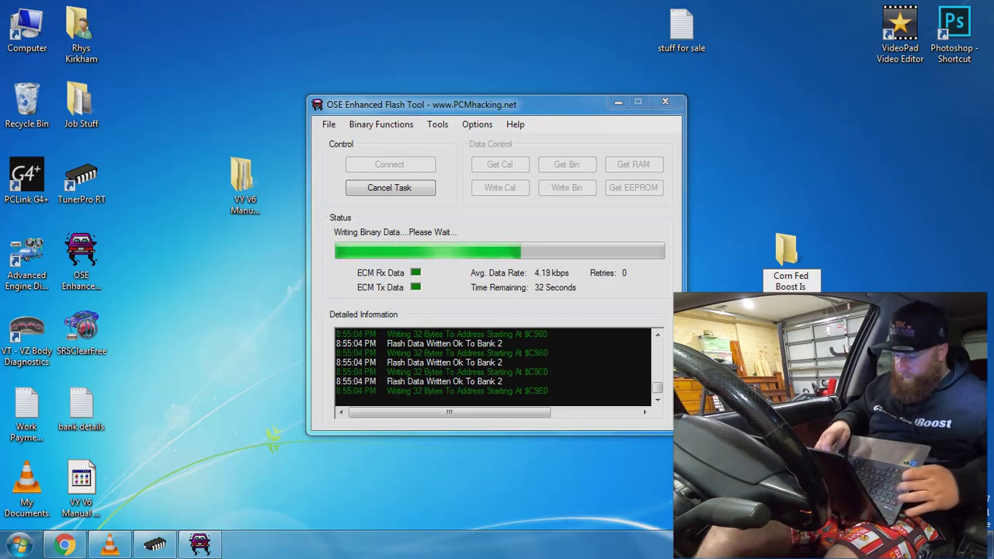
key("Return")
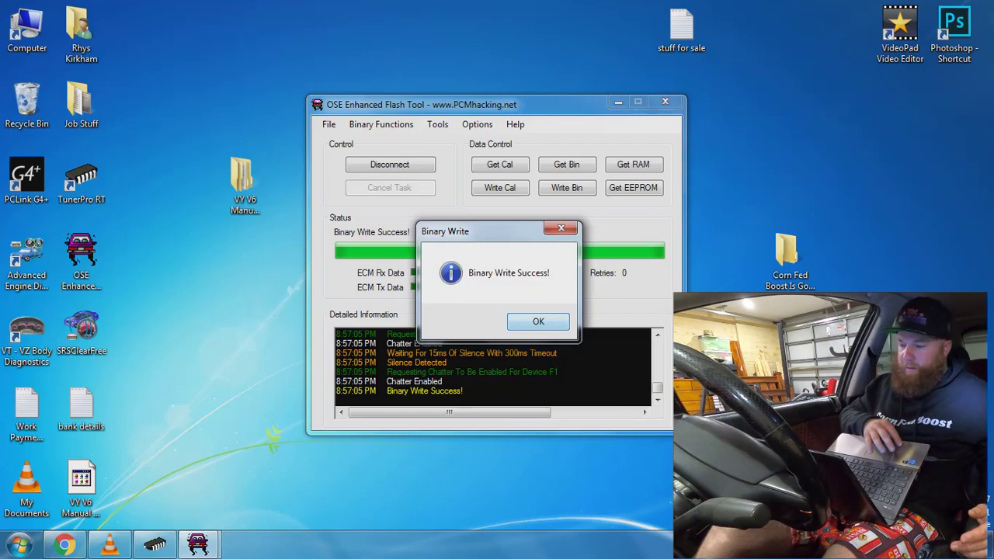
- Dismiss the Binary Write message in the flash tool
key("Return")
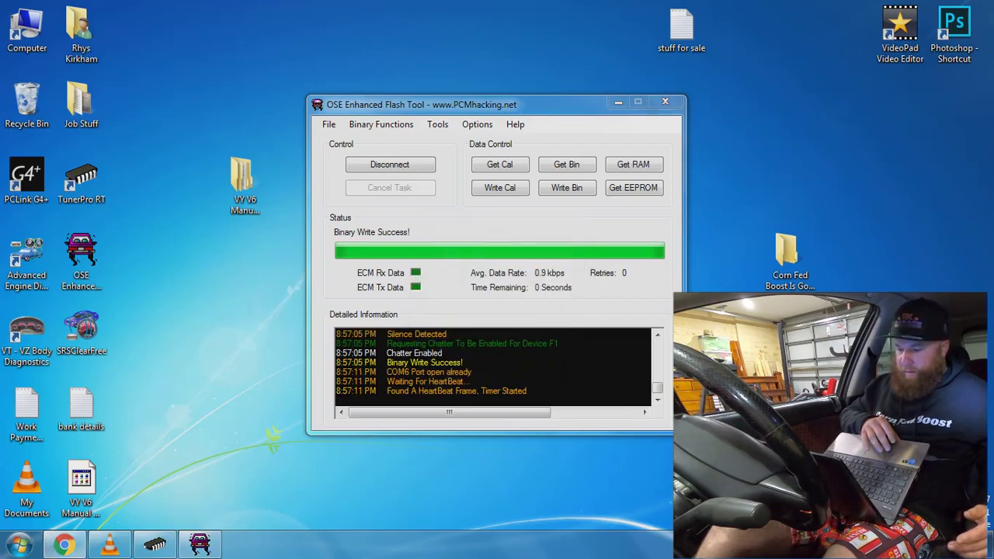